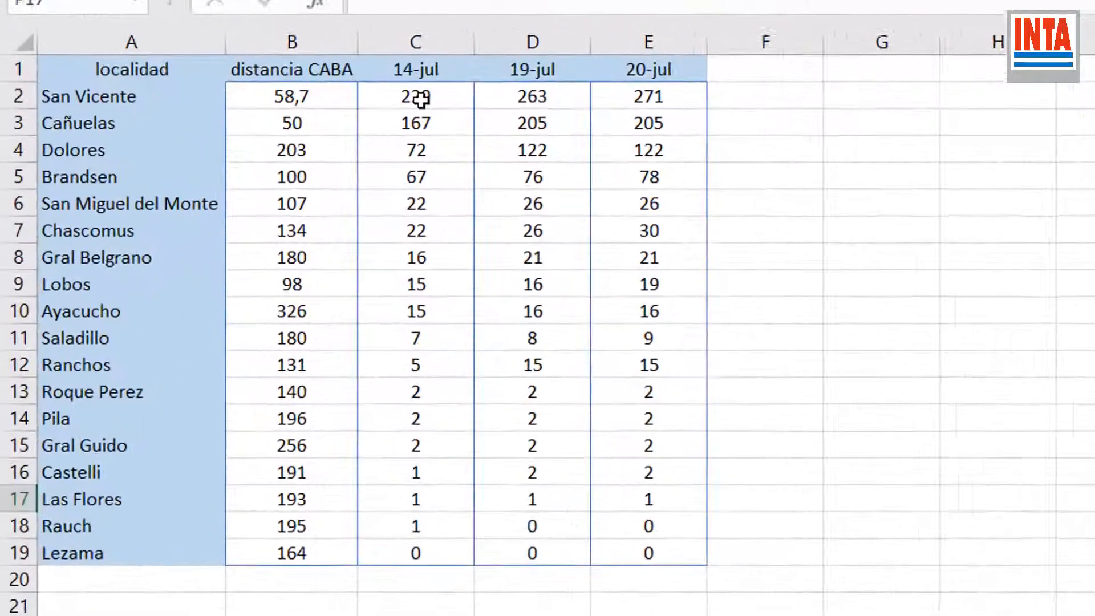
- Insert a clustered column chart of the 14-jul values in C2:C19 and move it up and away from the data table
left_click(214, 176)
left_click_drag(448, 107, 475, 562)
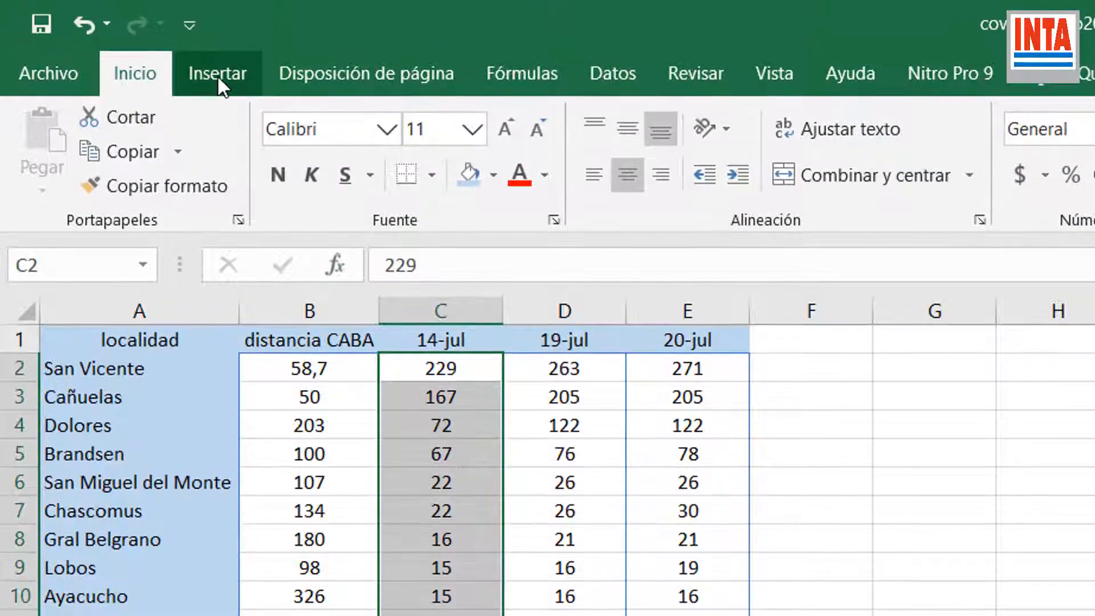
left_click(218, 76)
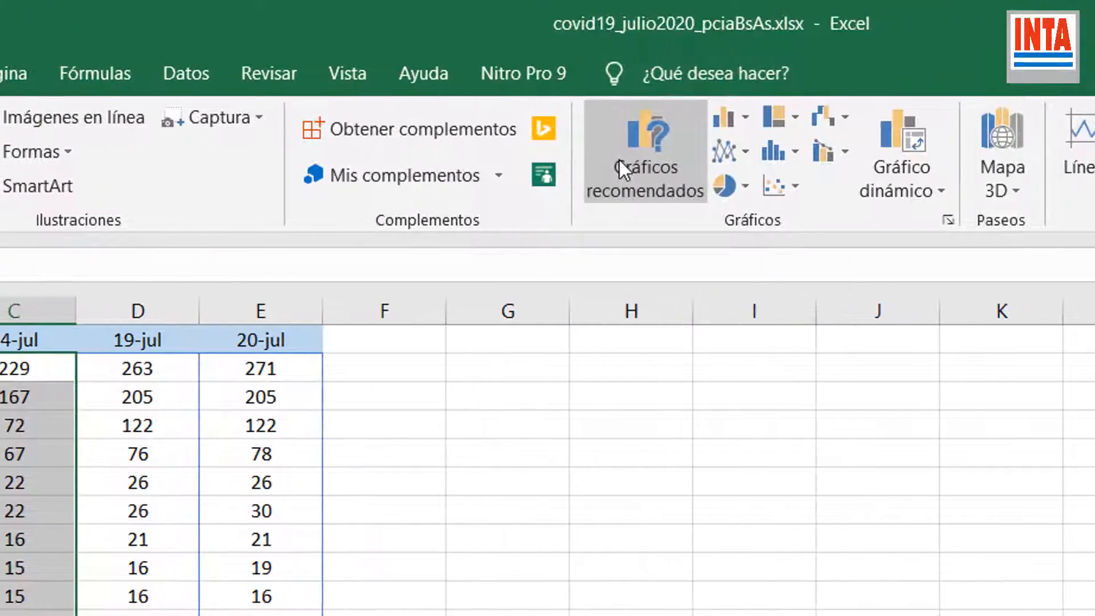
left_click(628, 163)
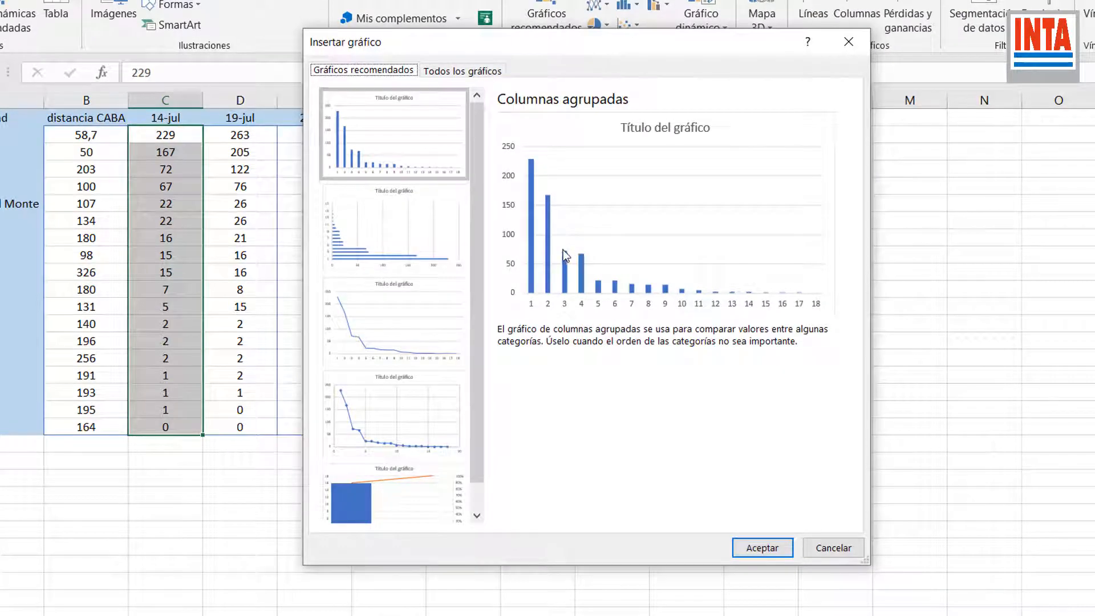
double_click(402, 144)
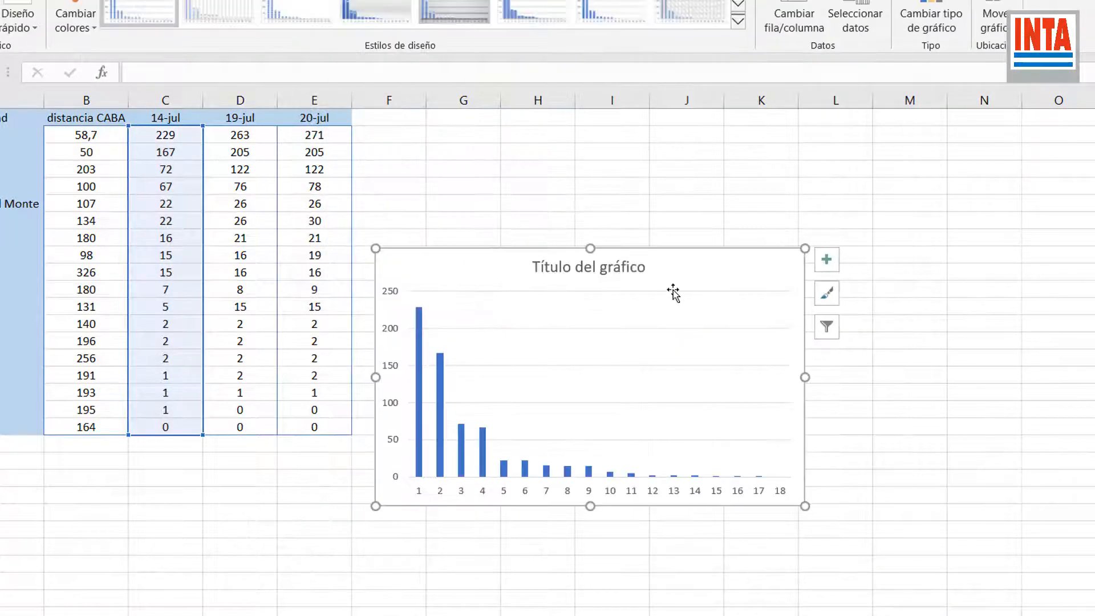
left_click_drag(682, 283, 750, 176)
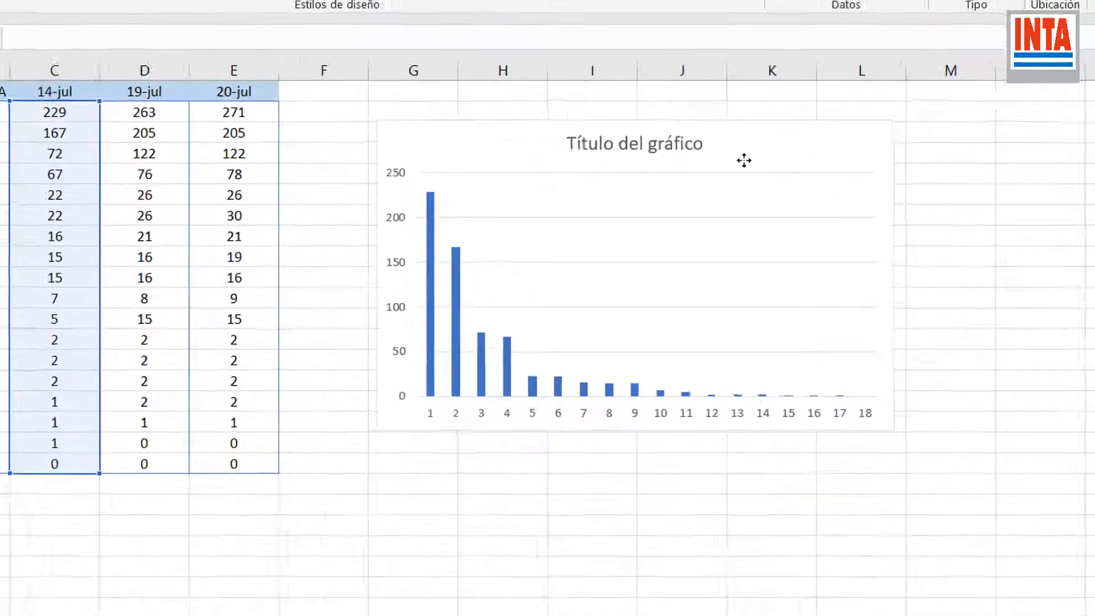
left_click_drag(764, 101, 766, 101)
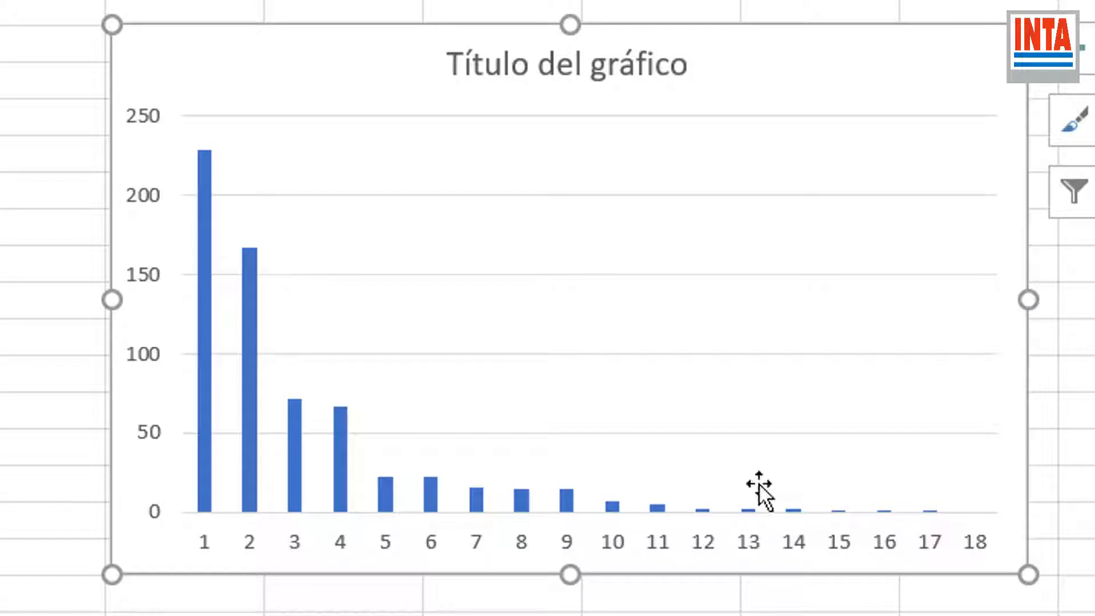
- Replace the chart title with "Casos de covid julio de 2020"
left_click(576, 69)
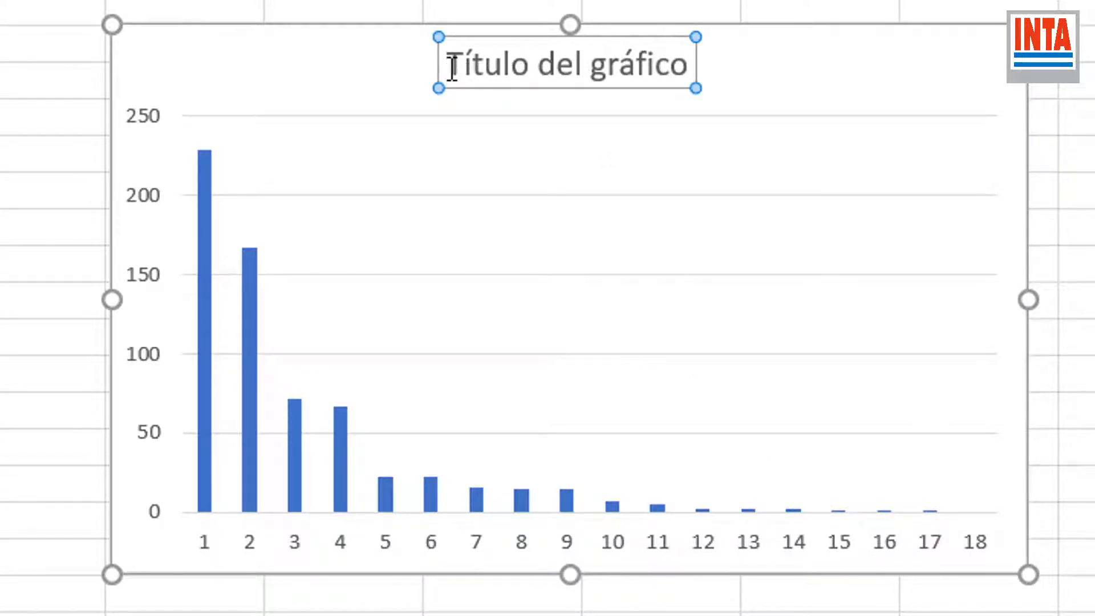
left_click_drag(452, 66, 667, 63)
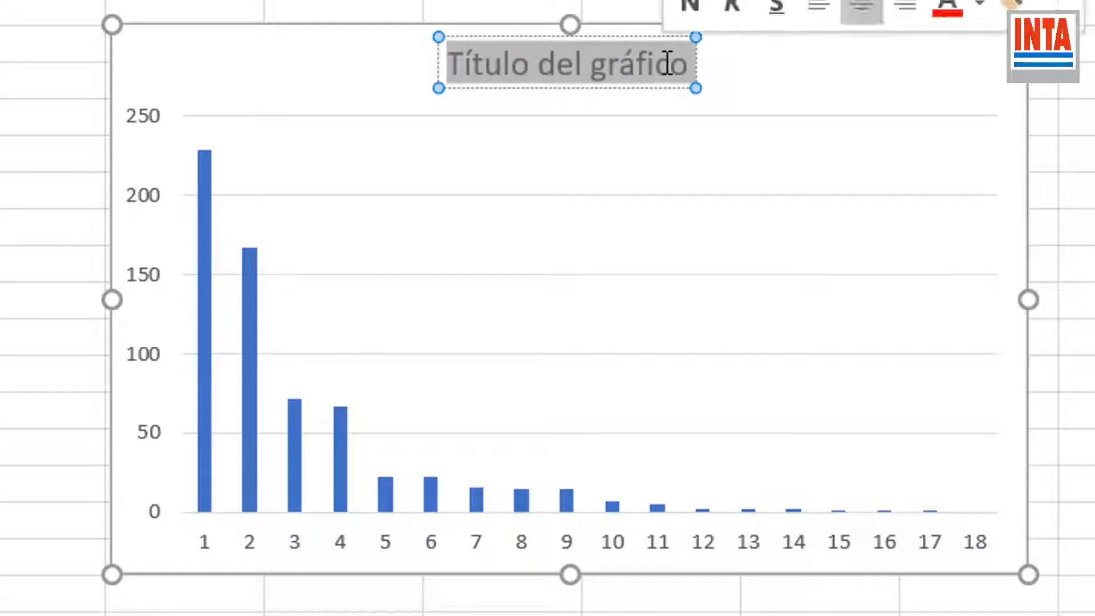
type("Casos d")
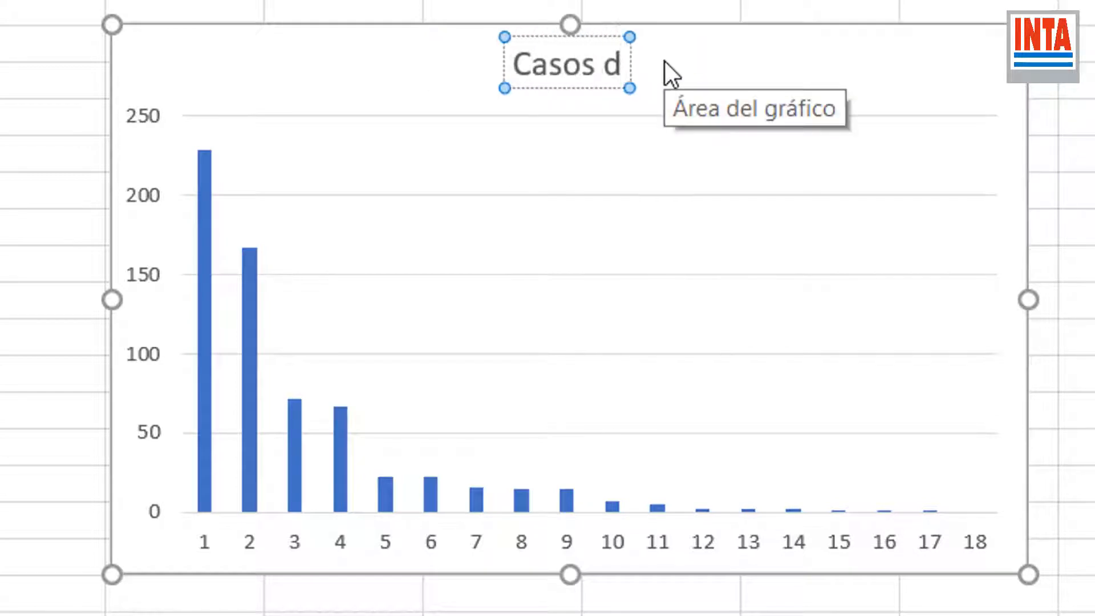
type("e covid")
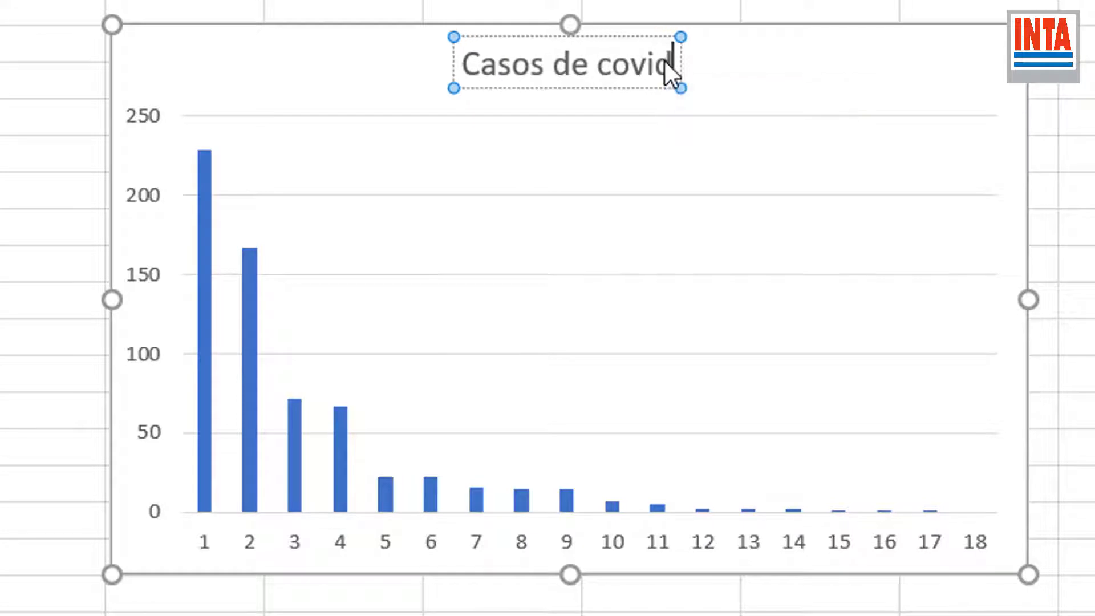
type(" juli")
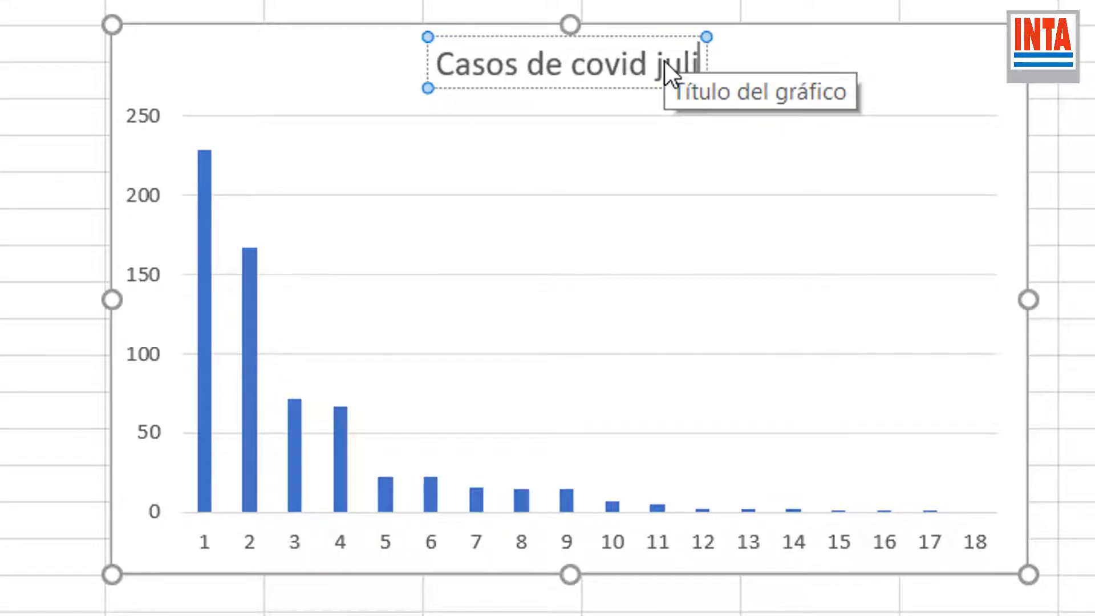
type("o de 2020")
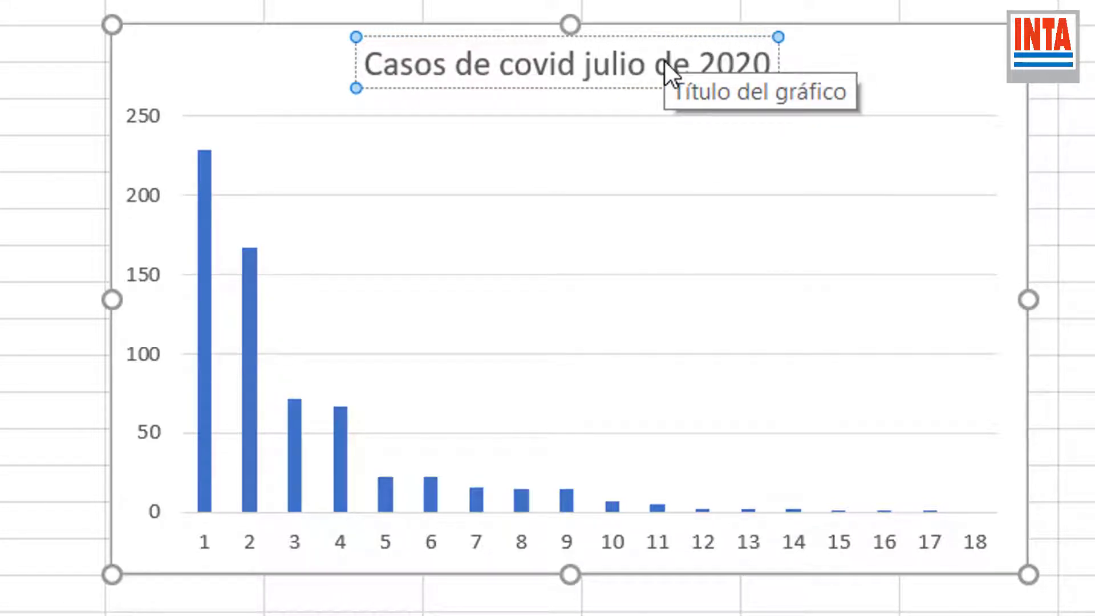
key("Escape")
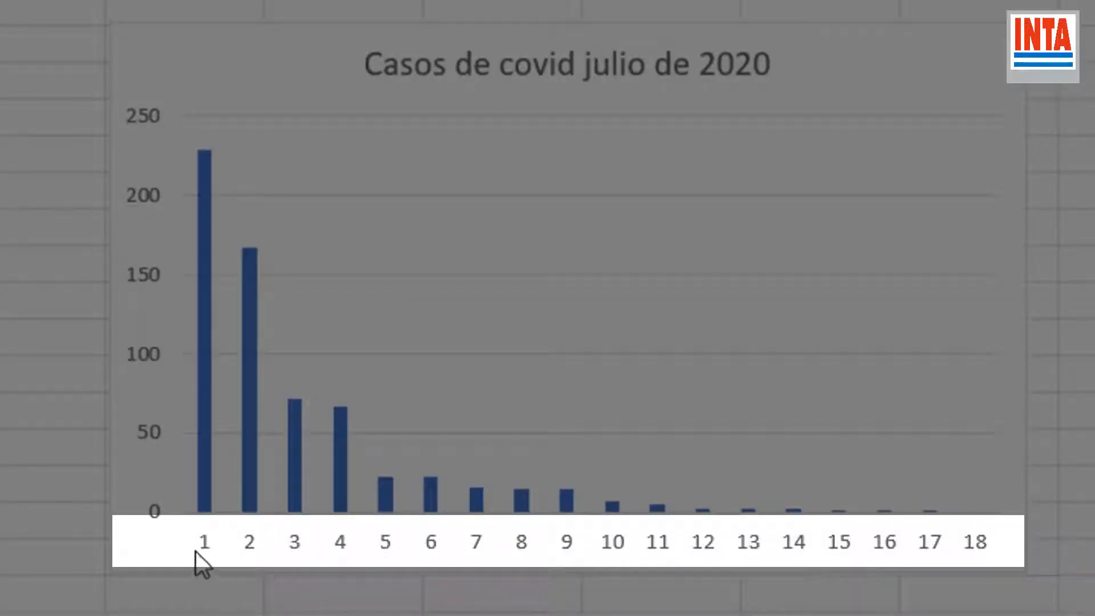
- Use the locality names in A2:A19 as the chart's horizontal axis labels and enlarge the chart
left_click(967, 74)
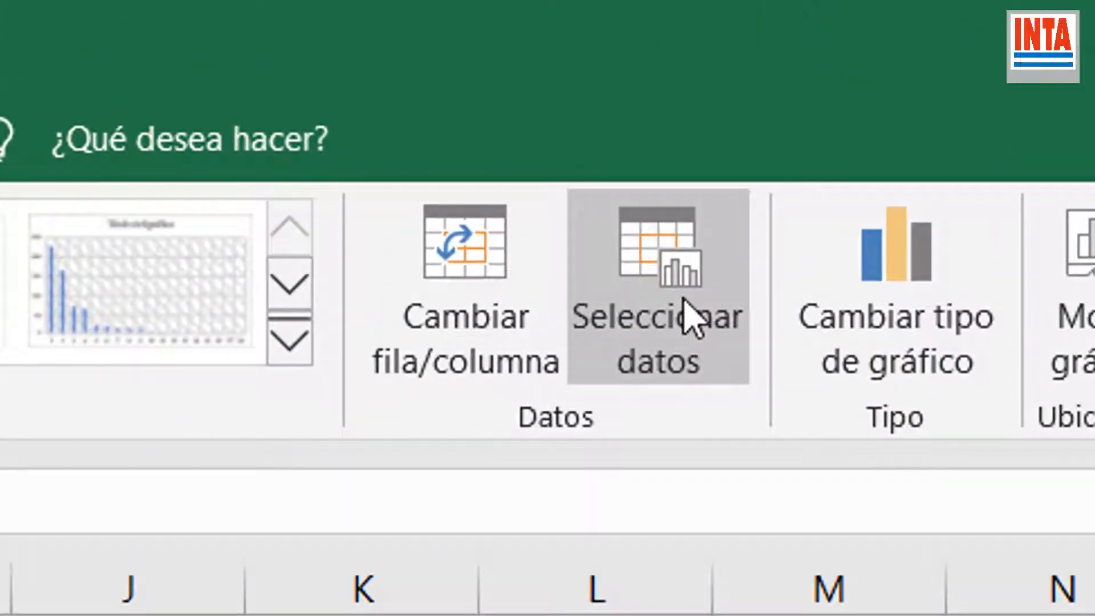
left_click(686, 302)
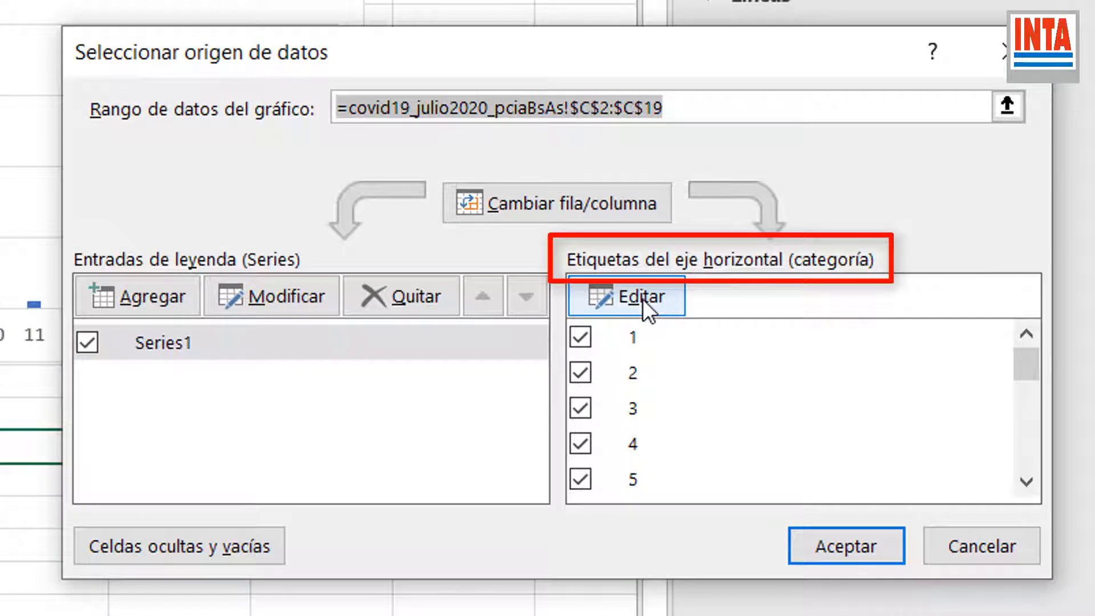
left_click(642, 298)
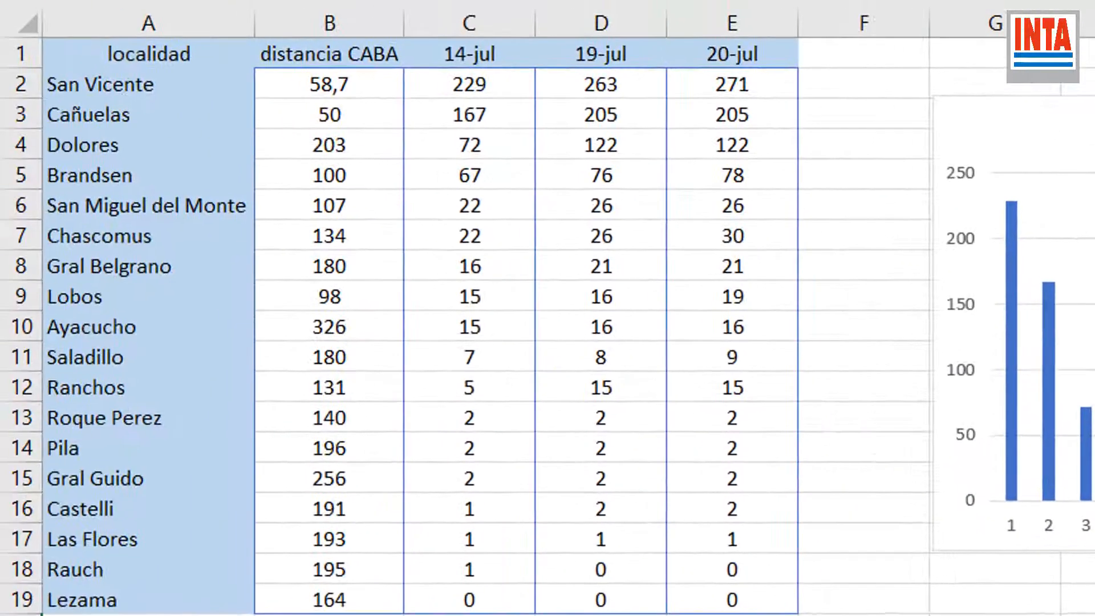
left_click_drag(110, 85, 117, 600)
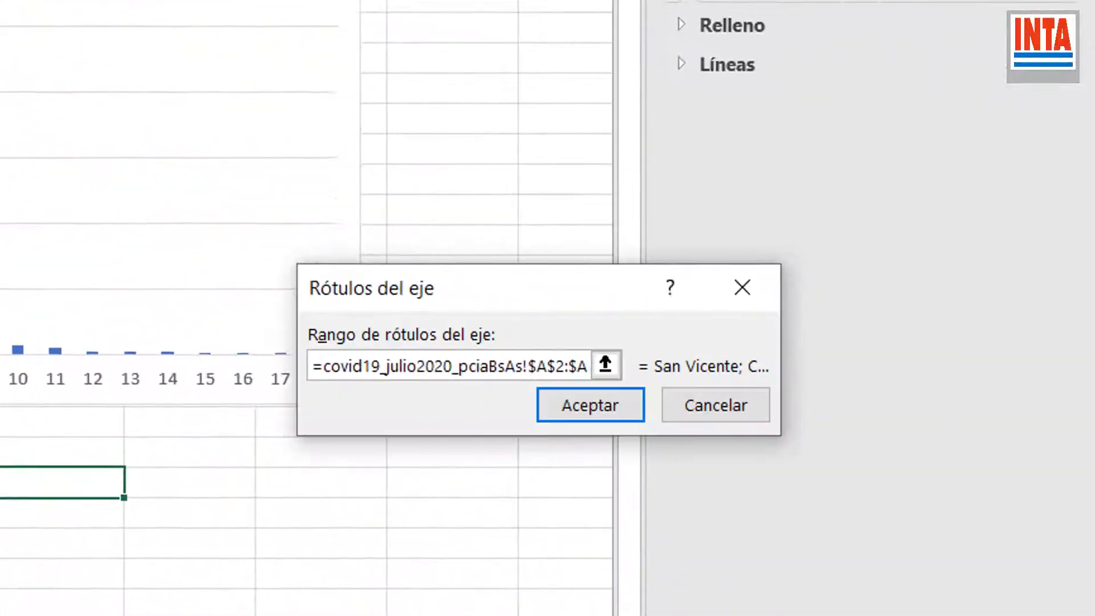
left_click(602, 416)
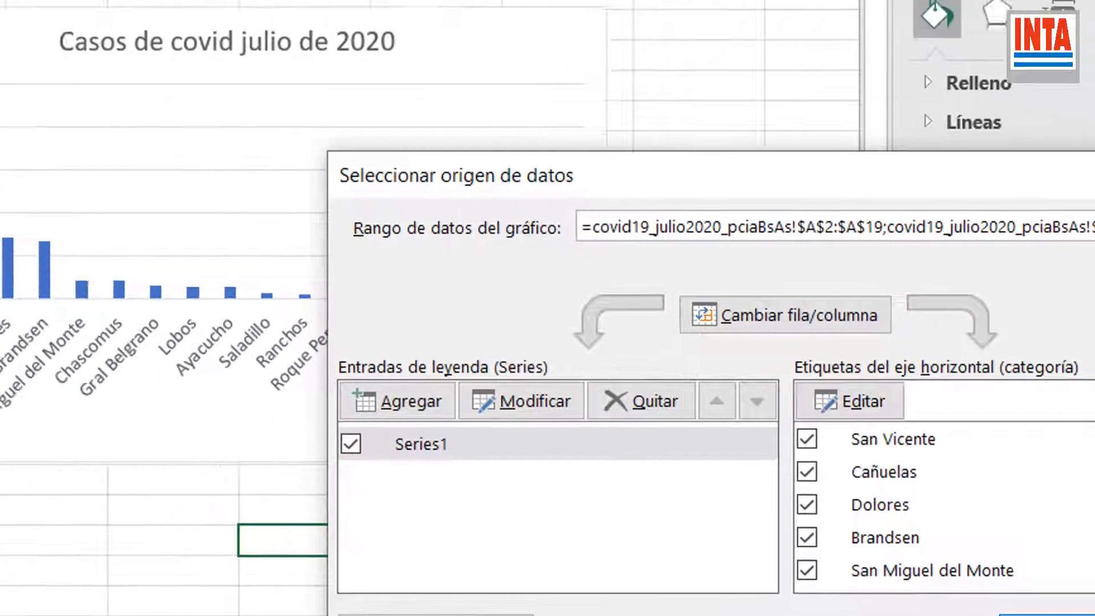
left_click(792, 574)
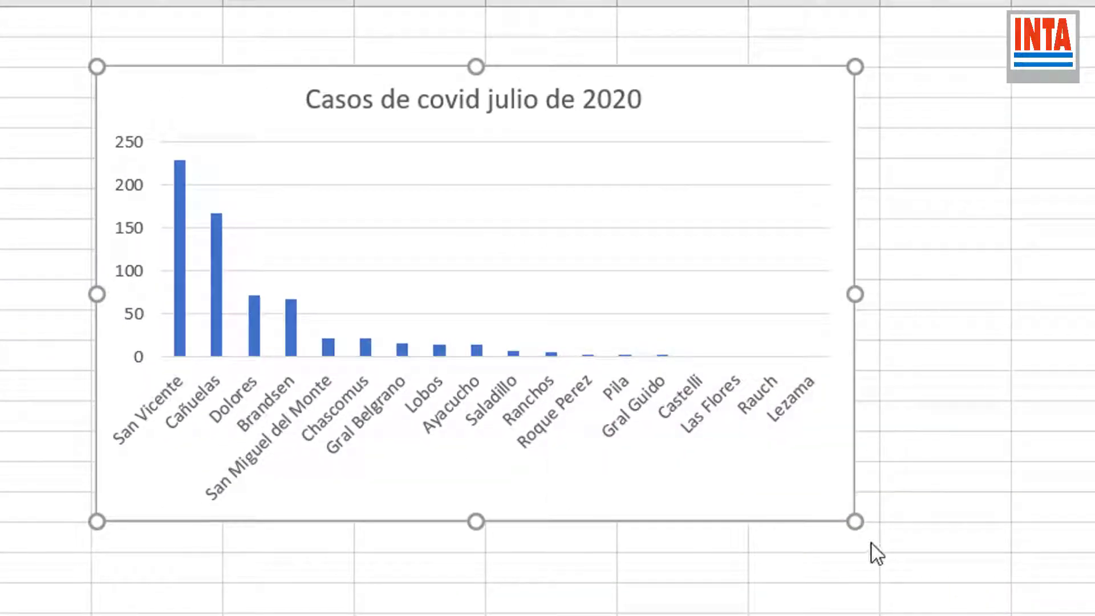
left_click_drag(855, 522, 1094, 615)
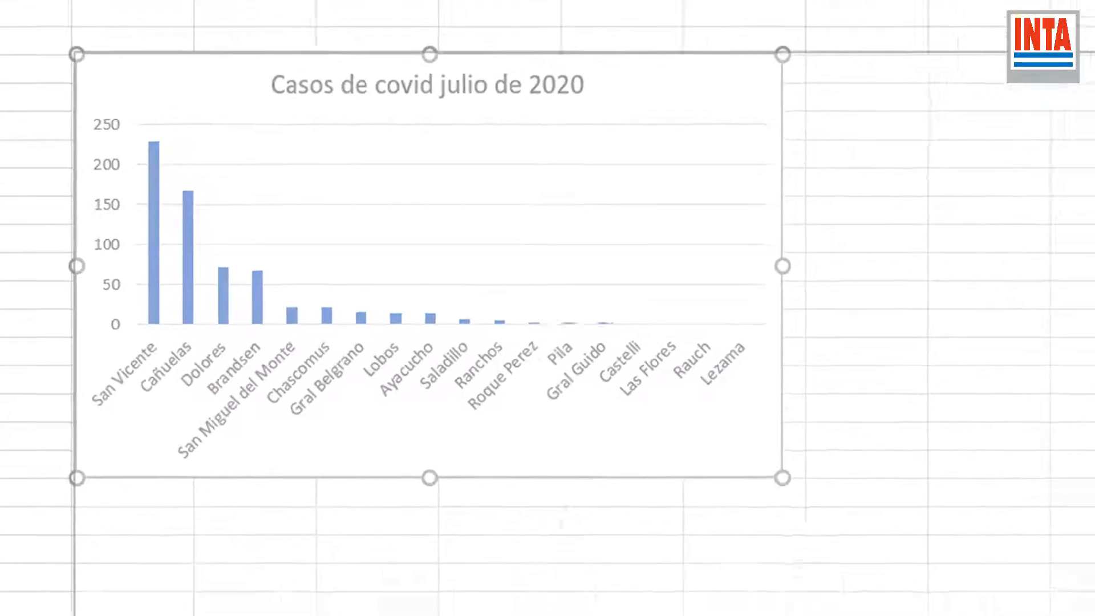
left_click_drag(1056, 579, 1055, 577)
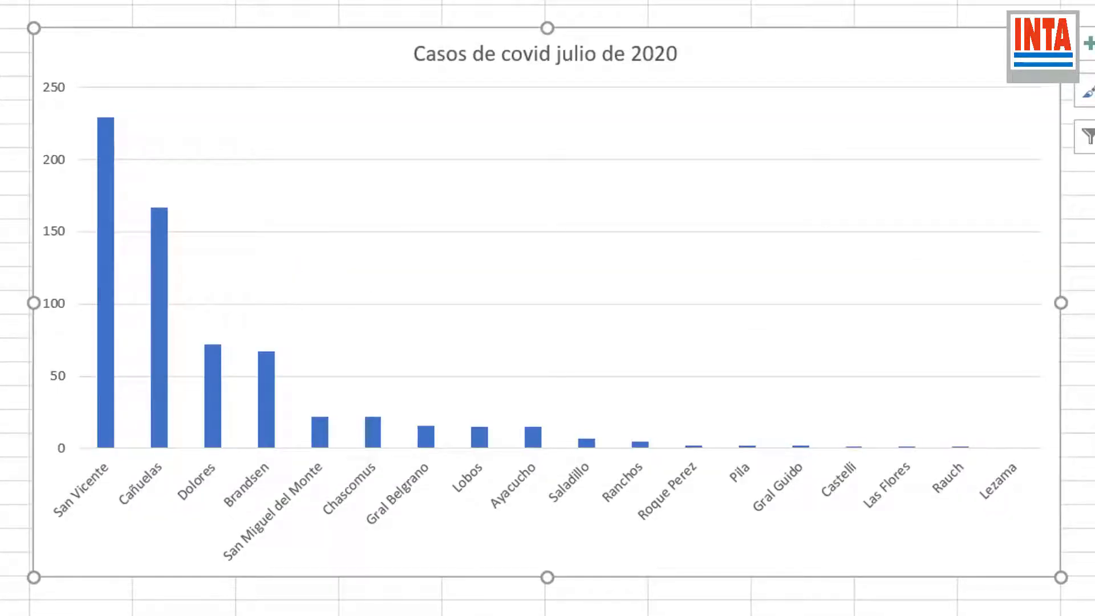
- Set the gap width (Ancho del rango) of the chart's column series to 15%
left_click(108, 343)
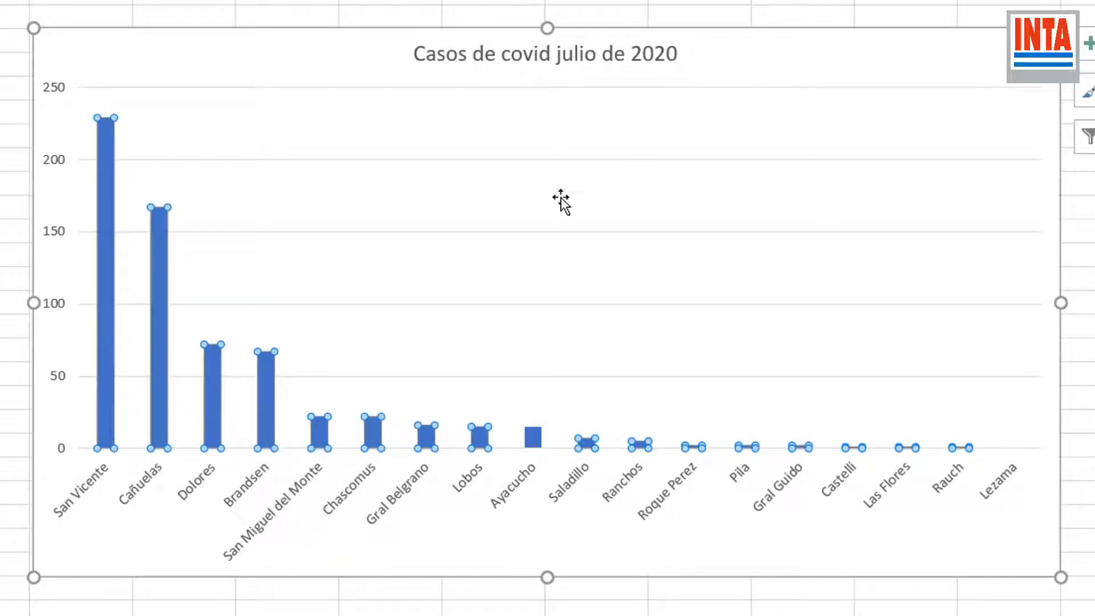
double_click(299, 71)
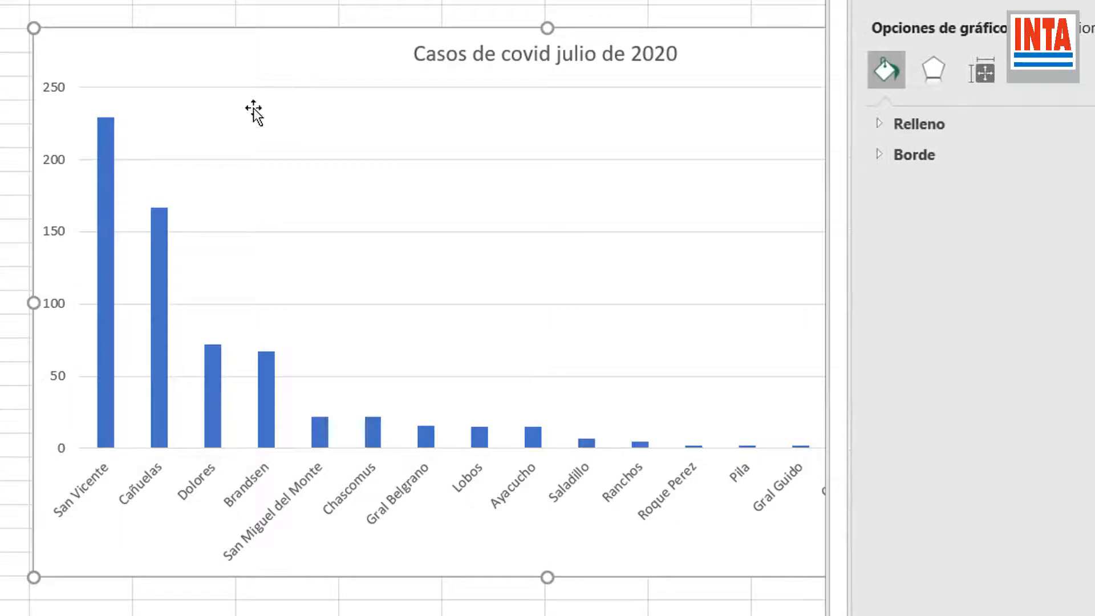
left_click(107, 272)
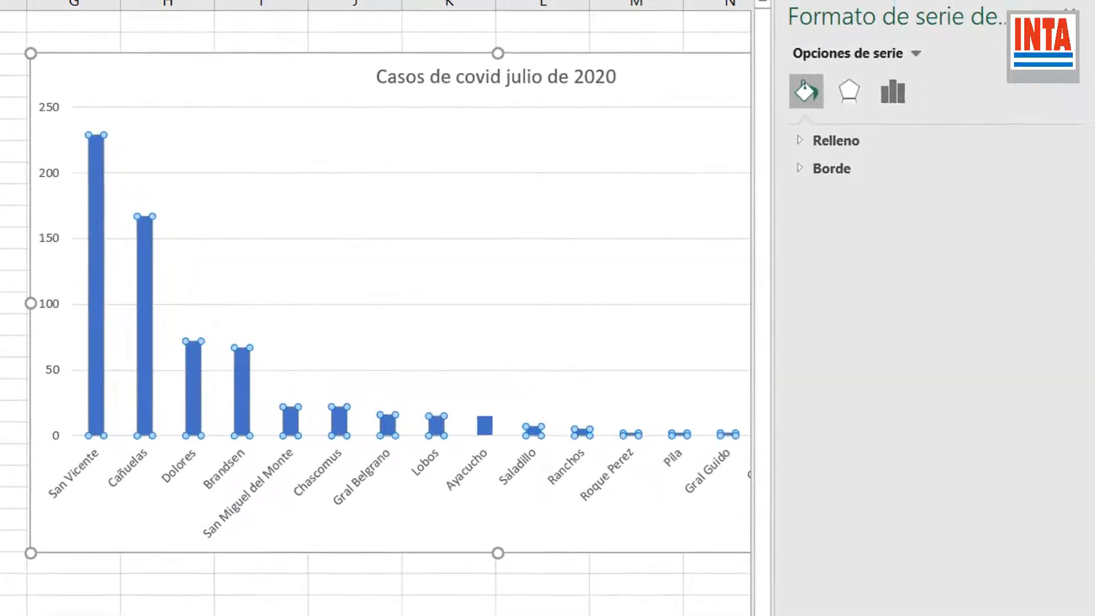
left_click(895, 90)
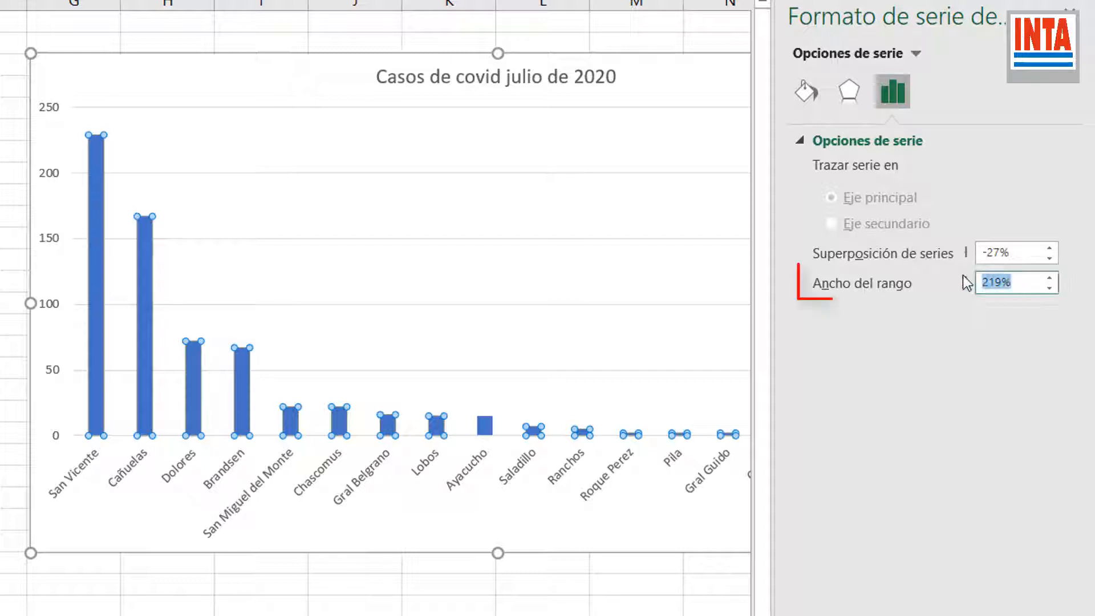
type("15")
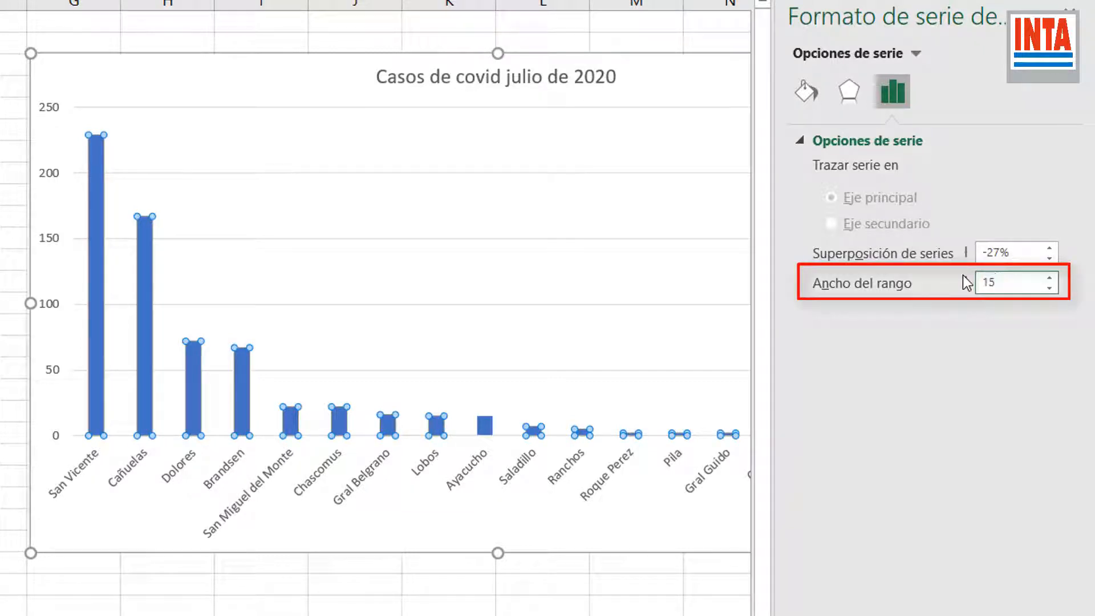
key("Return")
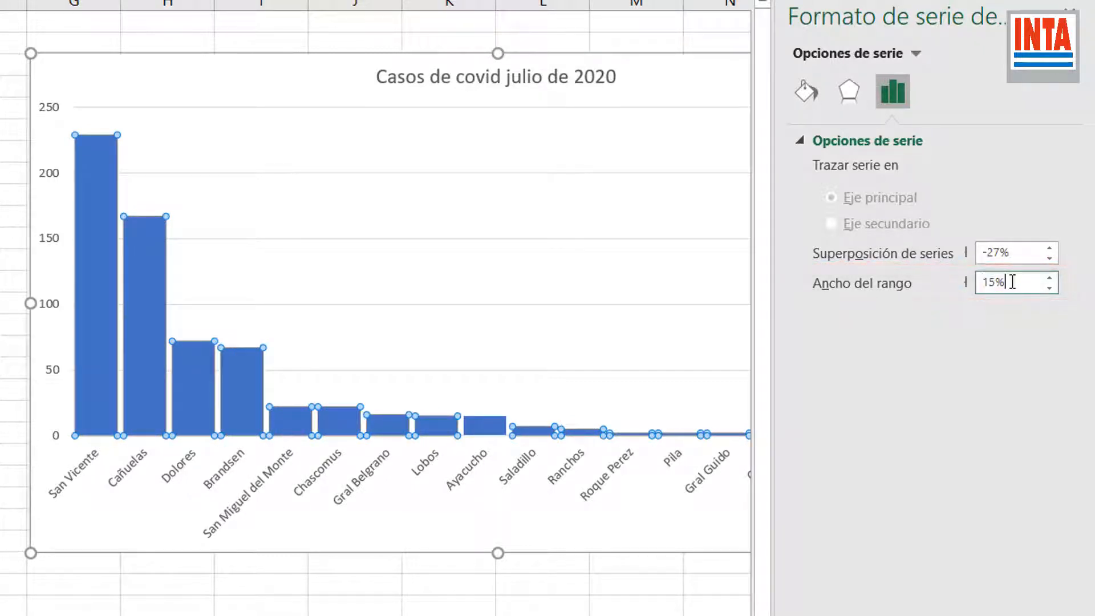
- Change the column series' gap width to 20%, close its formatting options and deselect the chart
left_click_drag(1009, 282, 947, 280)
type("20")
key("Return")
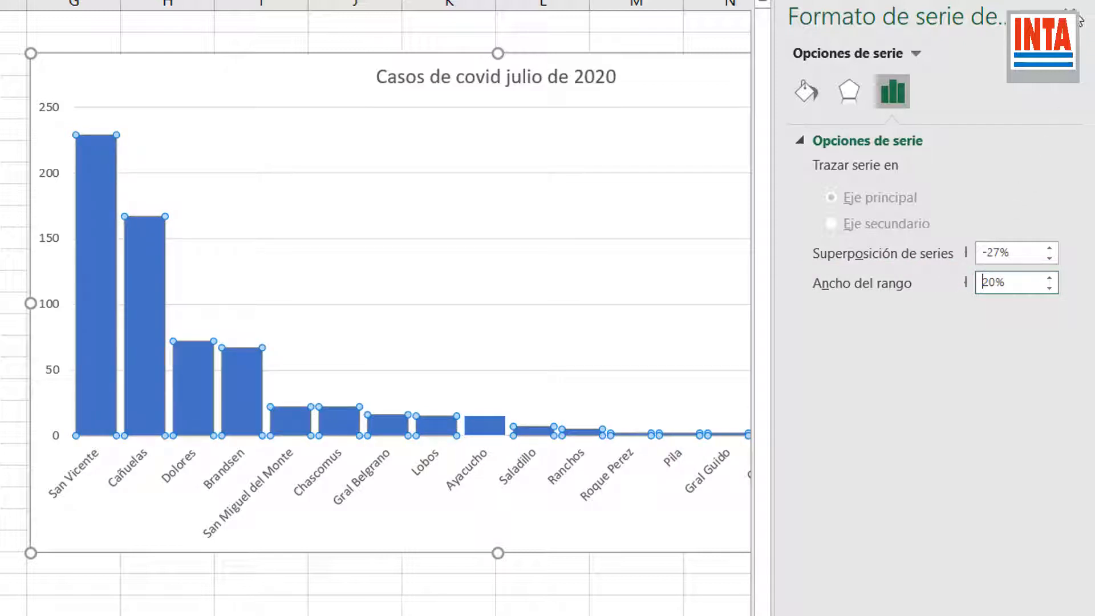
left_click(1071, 13)
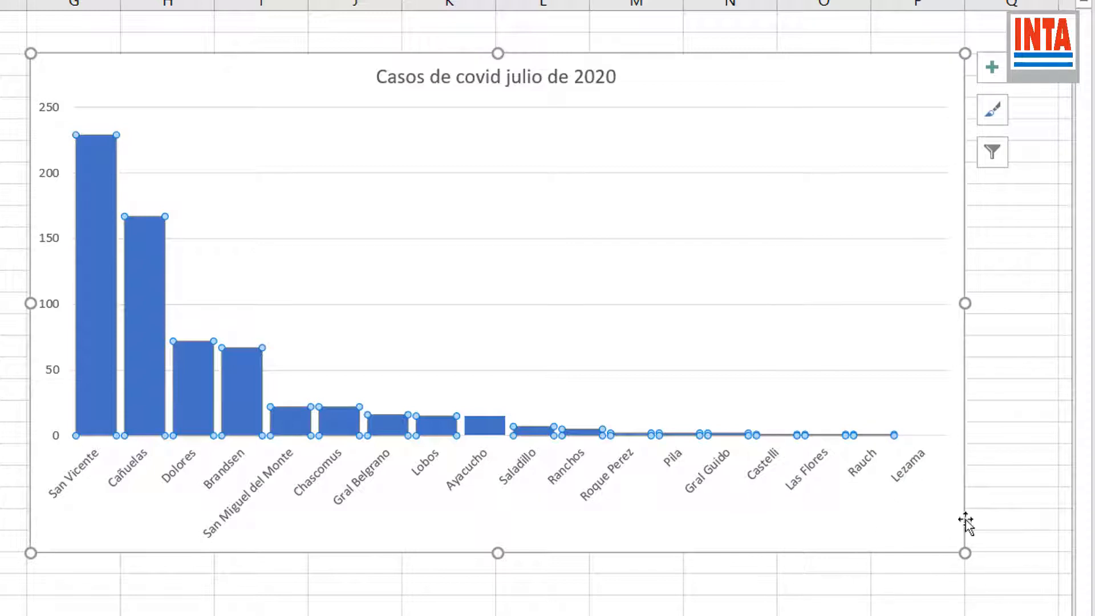
left_click(1008, 470)
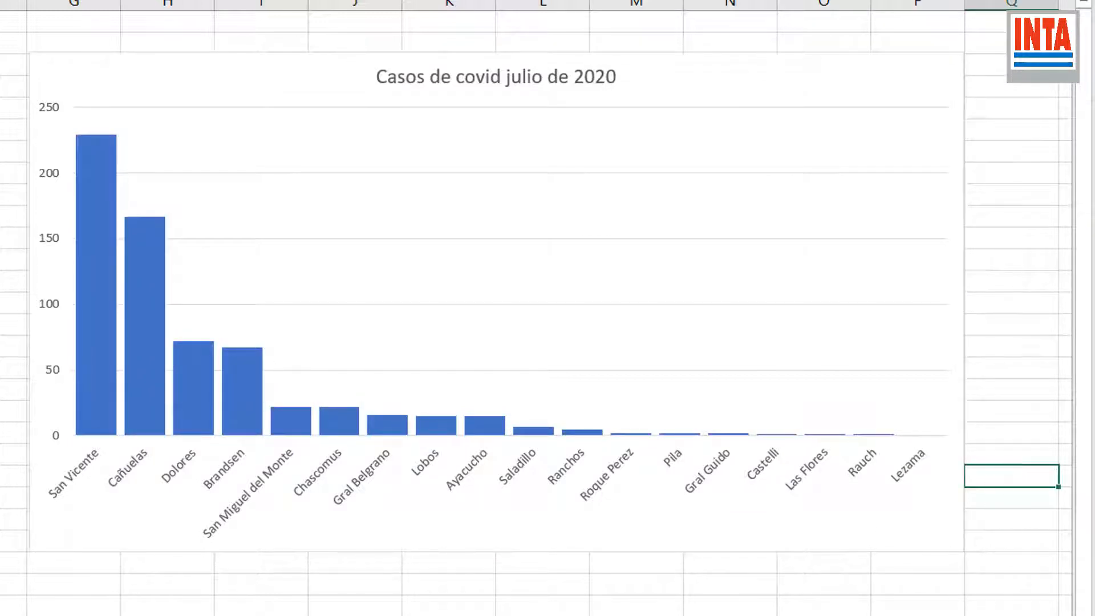
- Add data labels to the column series and deselect the chart
left_click(96, 255)
right_click(97, 260)
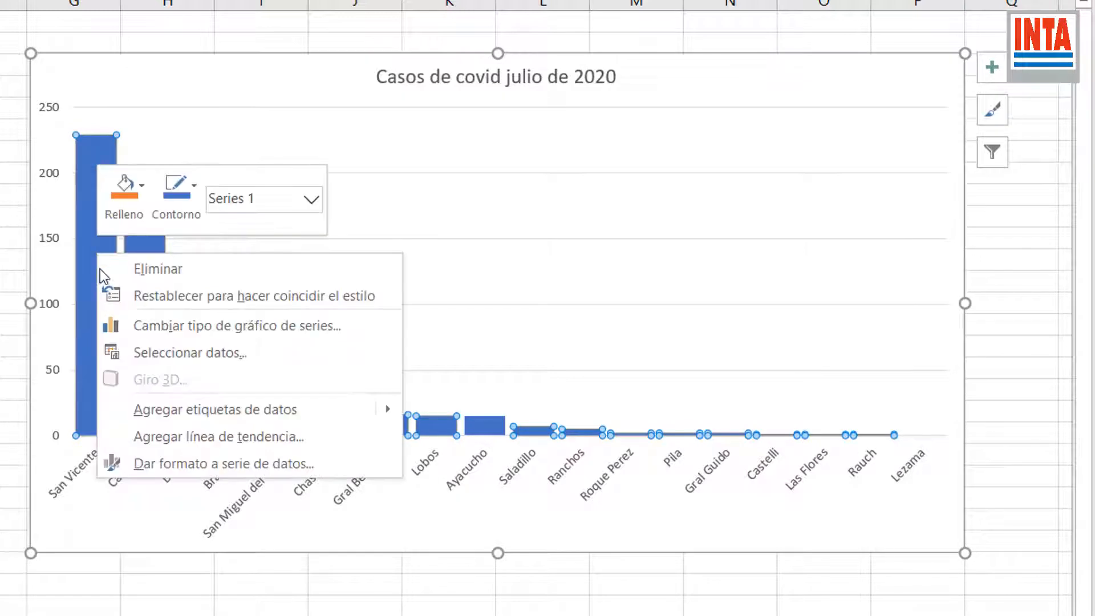
left_click(145, 410)
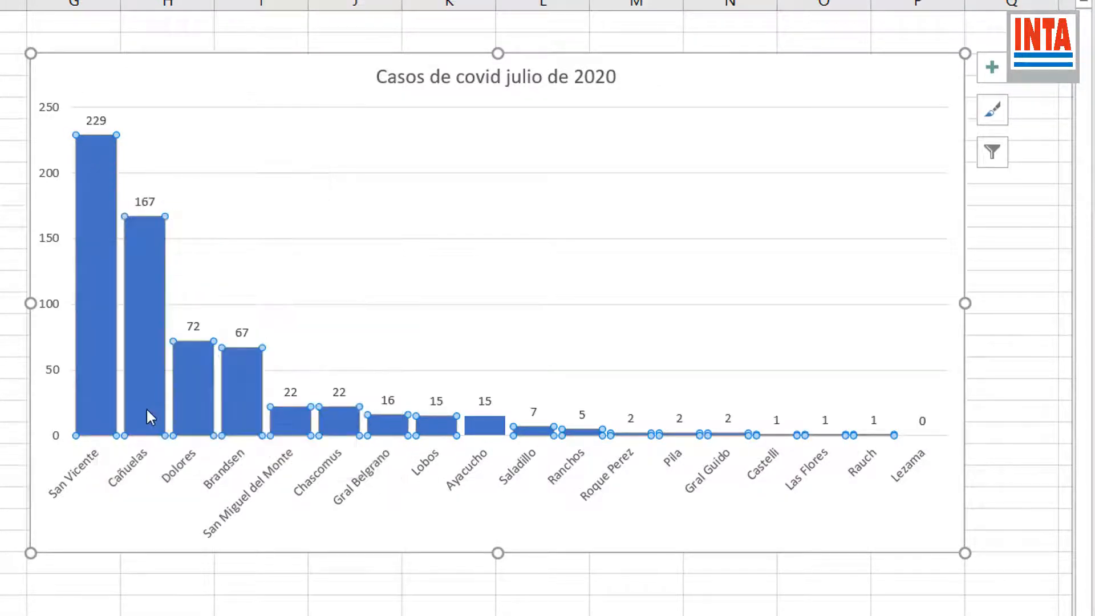
left_click(1004, 470)
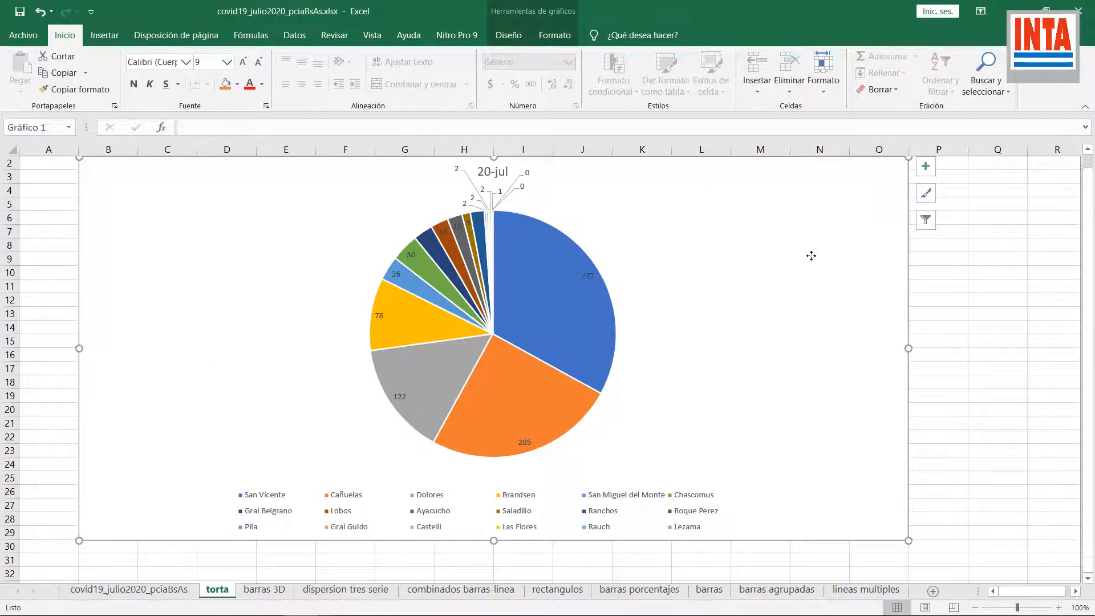
- Review the pie chart's source data range, series and category labels, leaving the source unchanged, and close the chart area formatting options
double_click(811, 256)
left_click(508, 35)
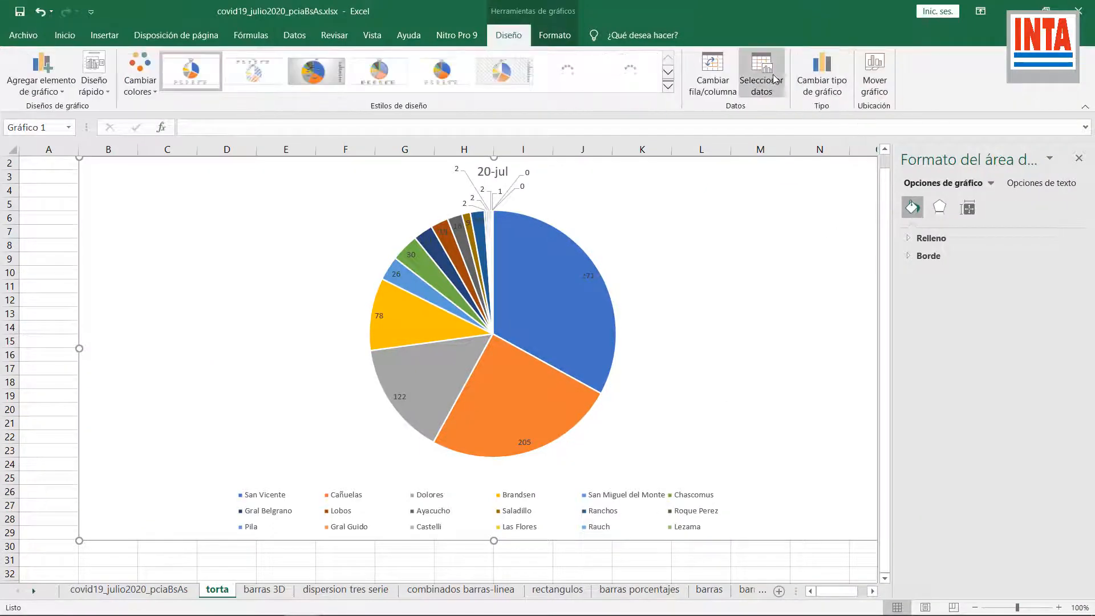
left_click(762, 74)
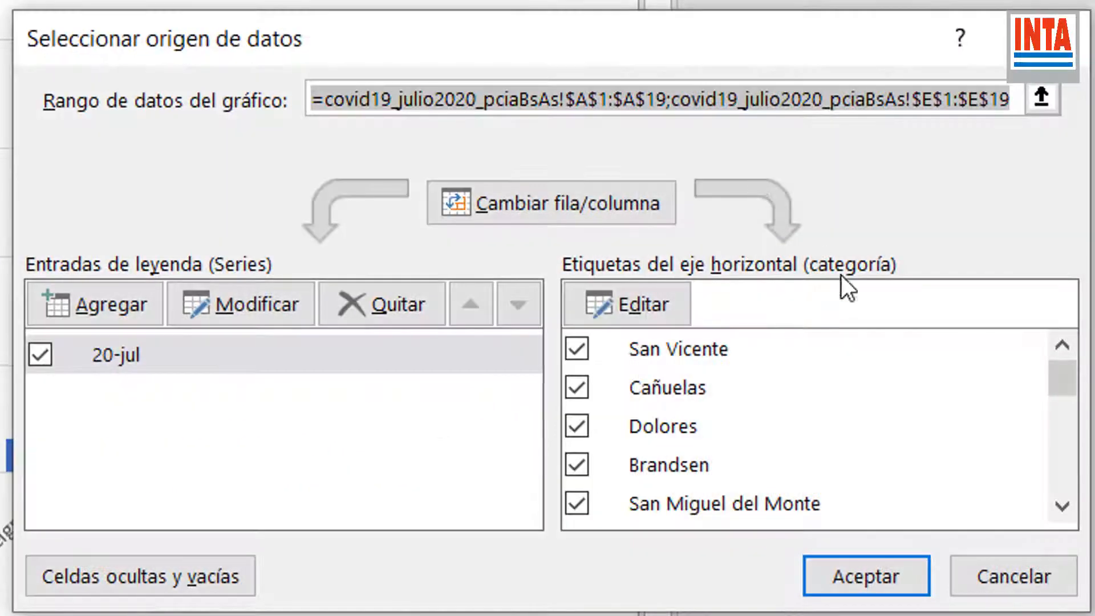
mouse_move(1069, 374)
left_mouse_down()
mouse_move(1070, 492)
mouse_move(1072, 354)
left_mouse_up()
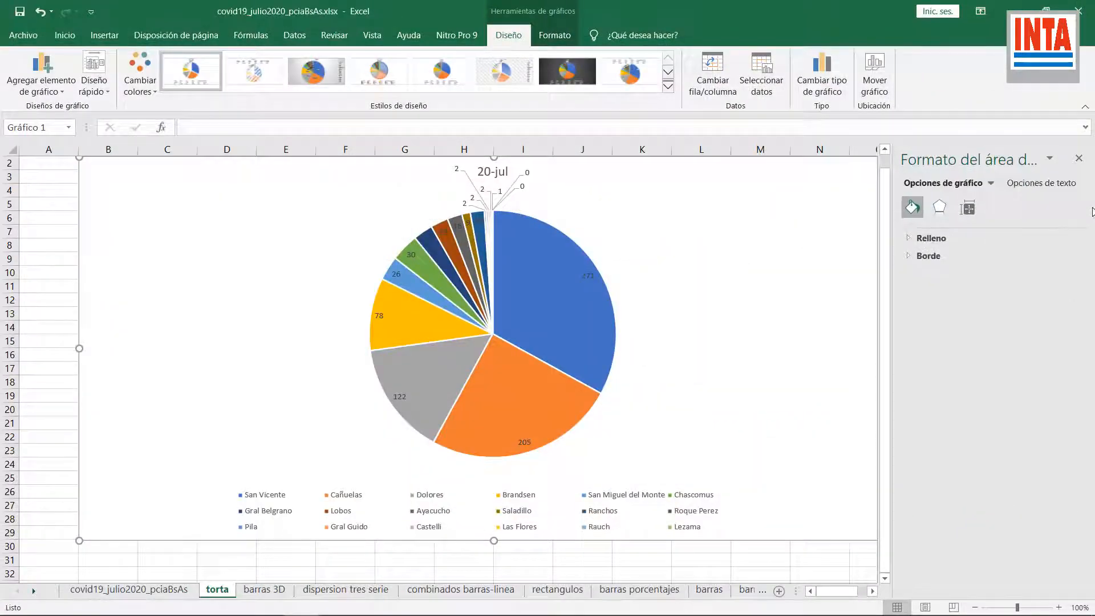
left_click(1078, 160)
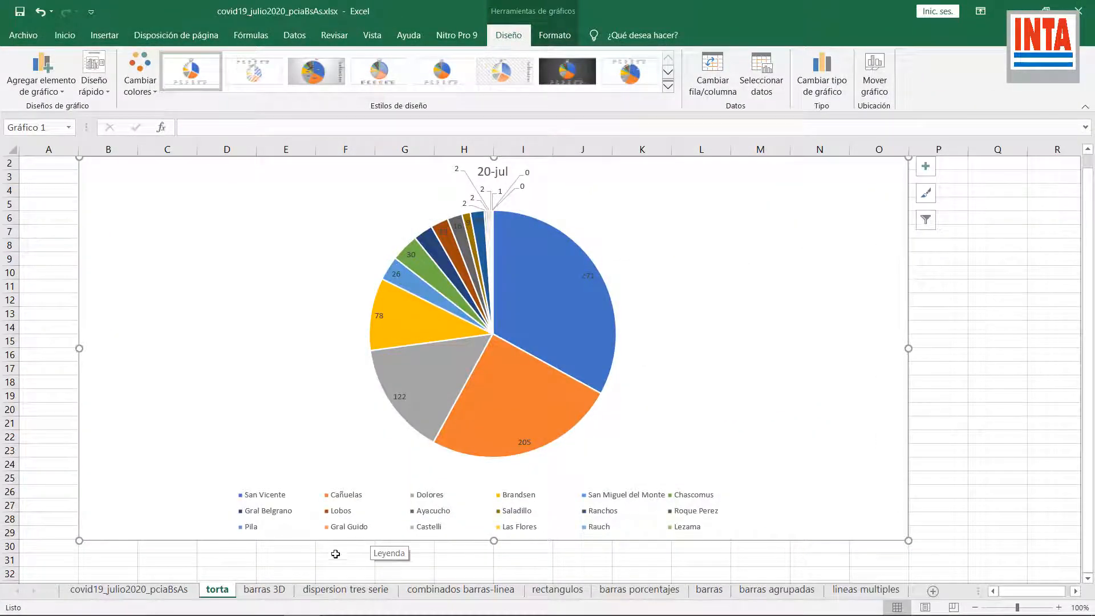
- On the covid19_julio2020_pciaBsAs sheet, name the column chart's existing series from header cell C1 (14-jul)
left_click(169, 592)
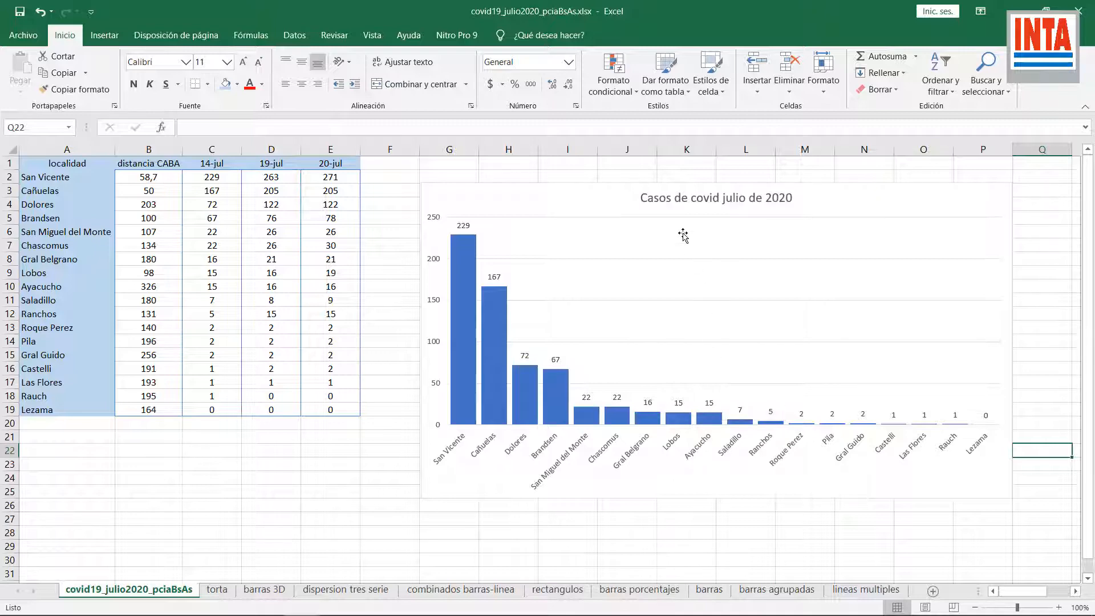
left_click(874, 198)
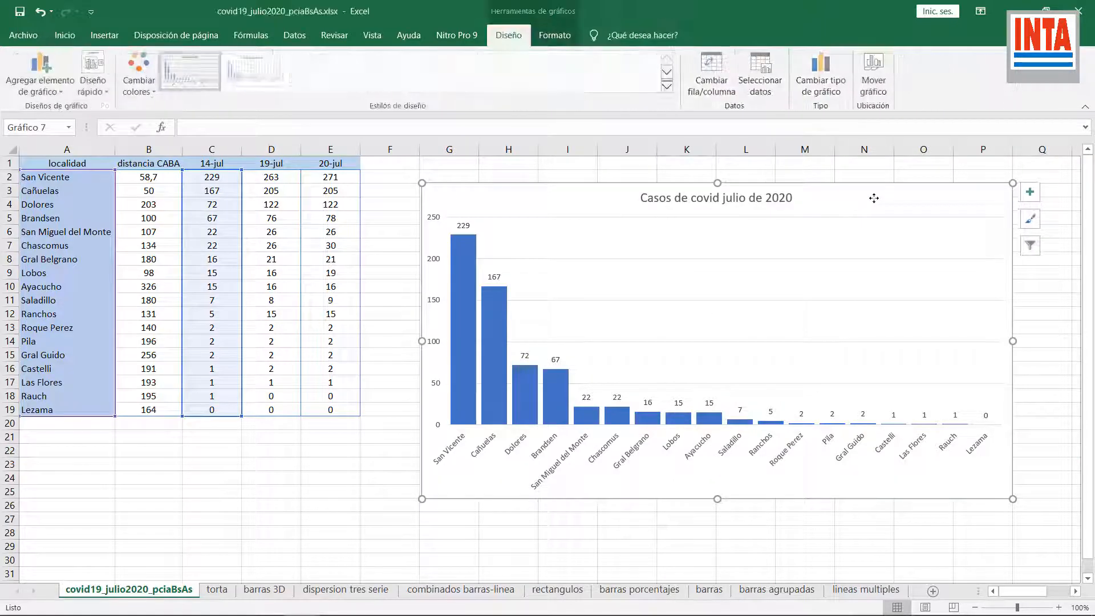
left_click(761, 86)
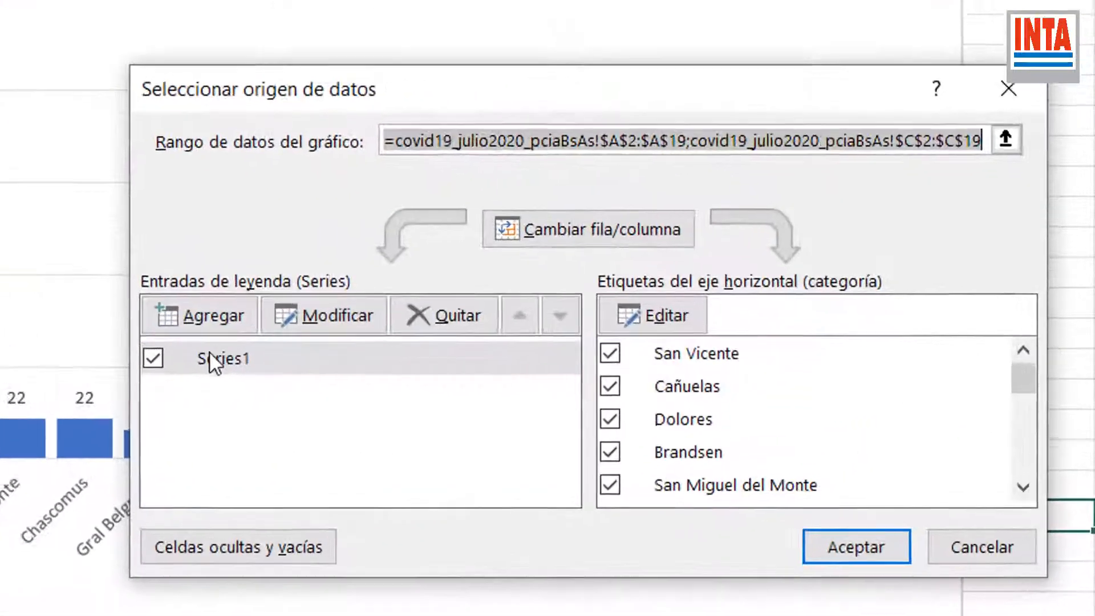
left_click(228, 359)
left_click(331, 315)
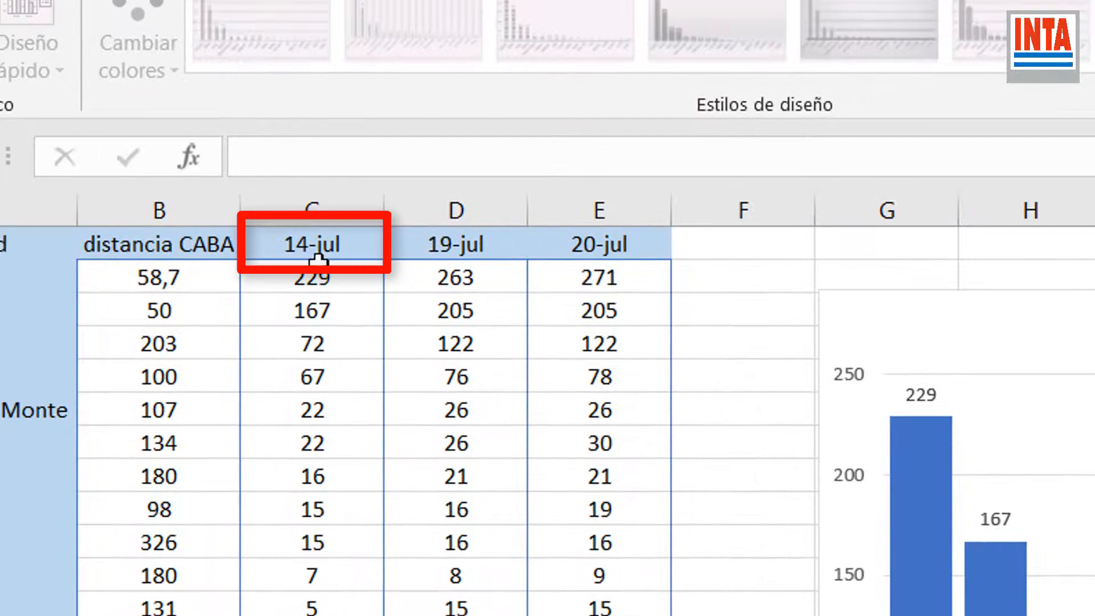
left_click(313, 254)
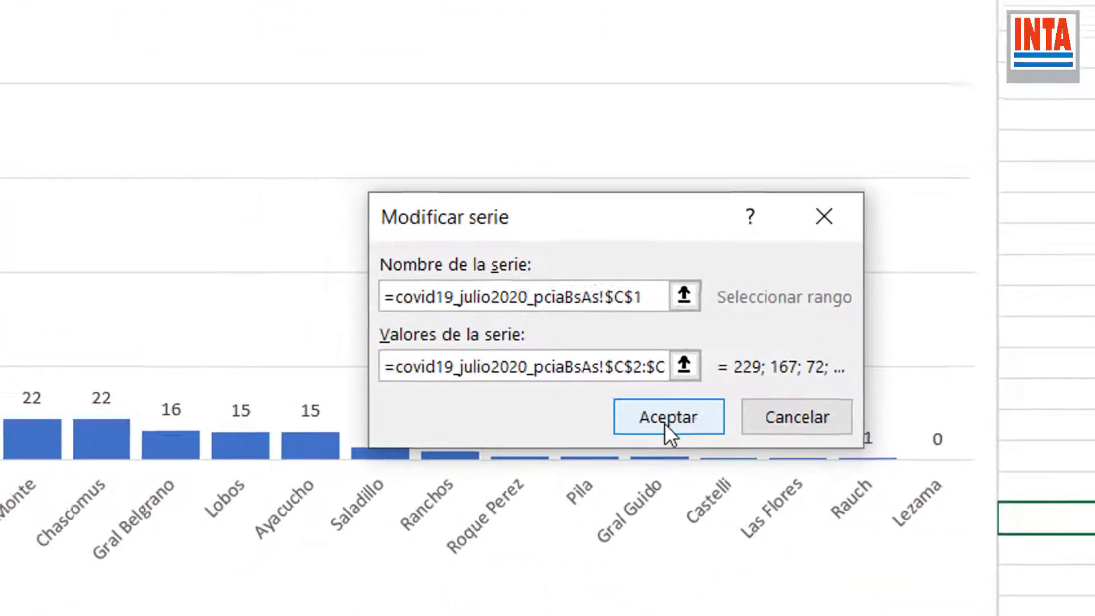
left_click(645, 418)
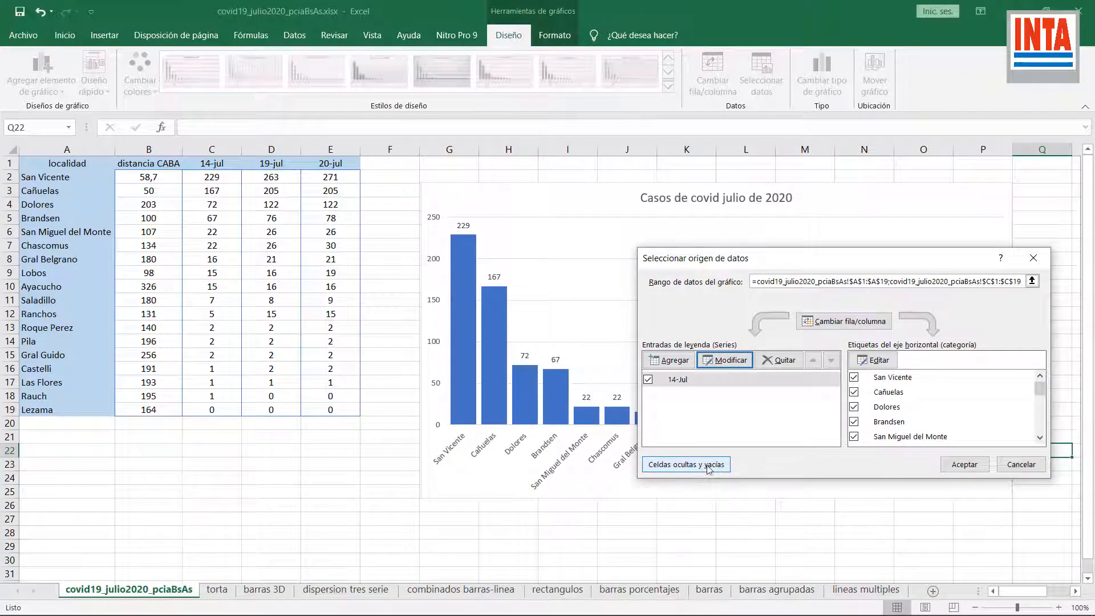
key("Return")
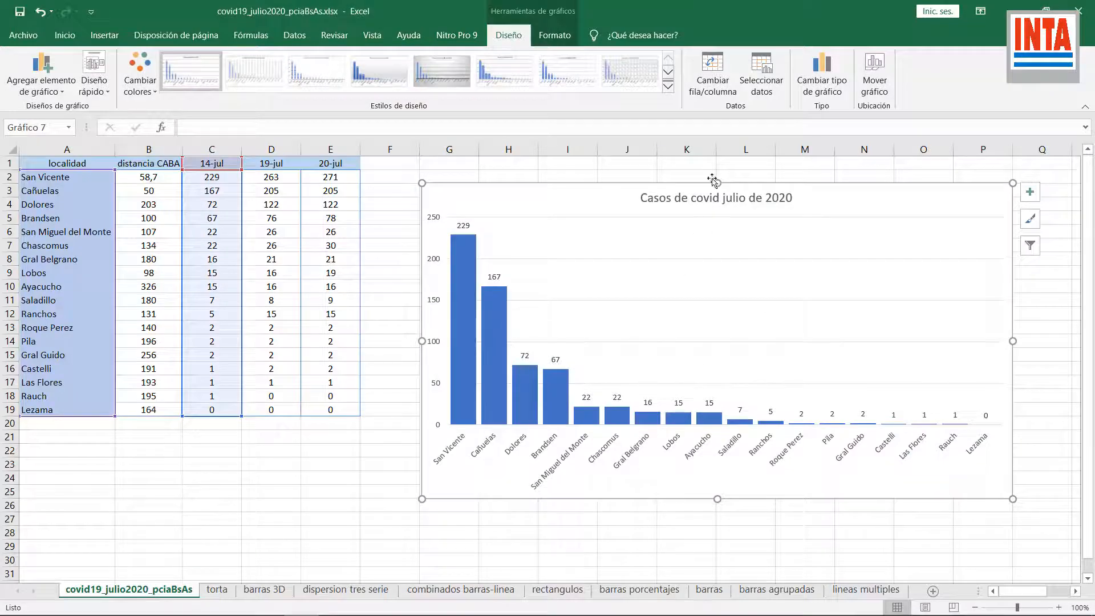
- Add a second series to the column chart, named from cell D1 (19-jul) with values from D2:D19
left_click(762, 73)
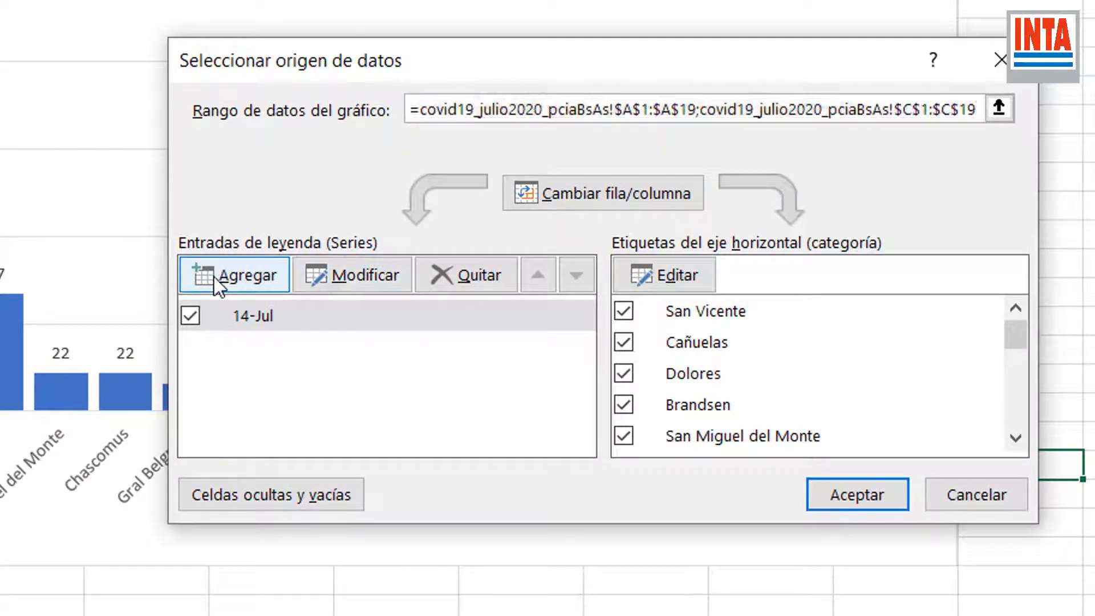
left_click(214, 276)
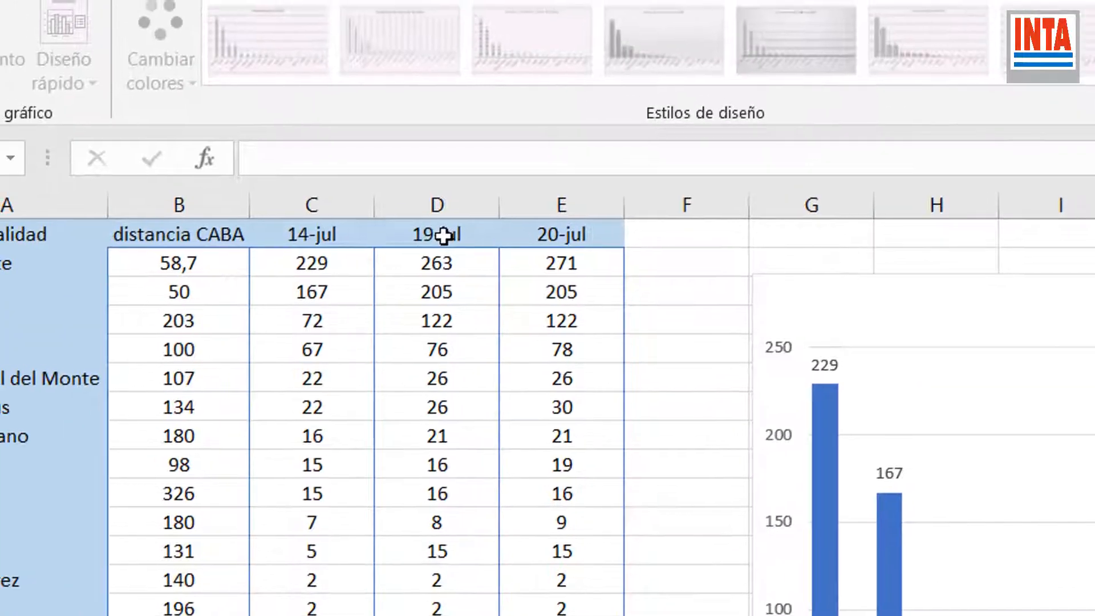
left_click(437, 234)
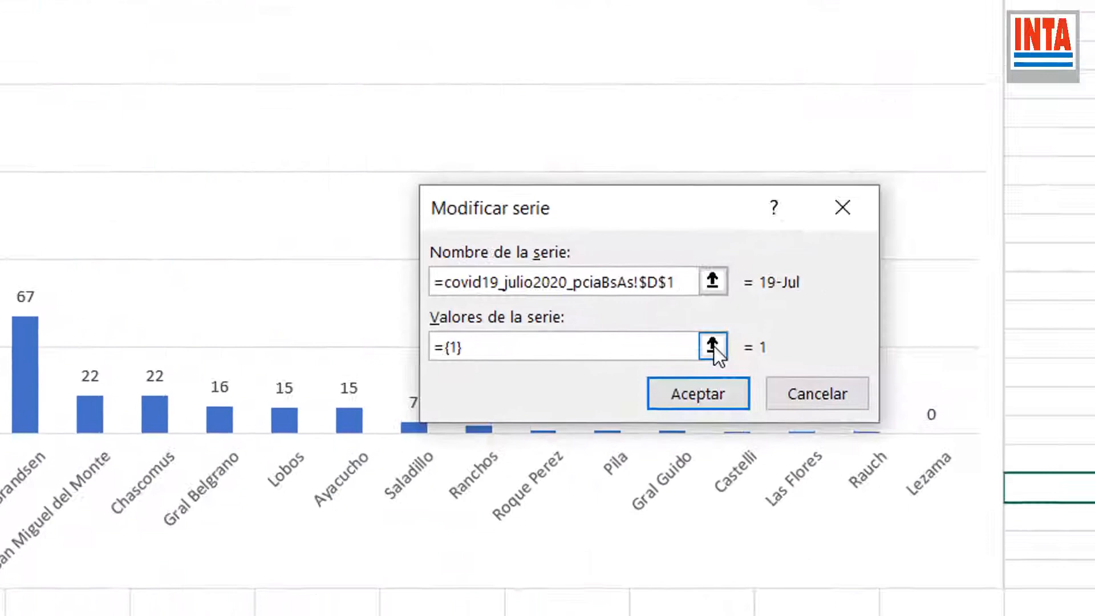
left_click(714, 347)
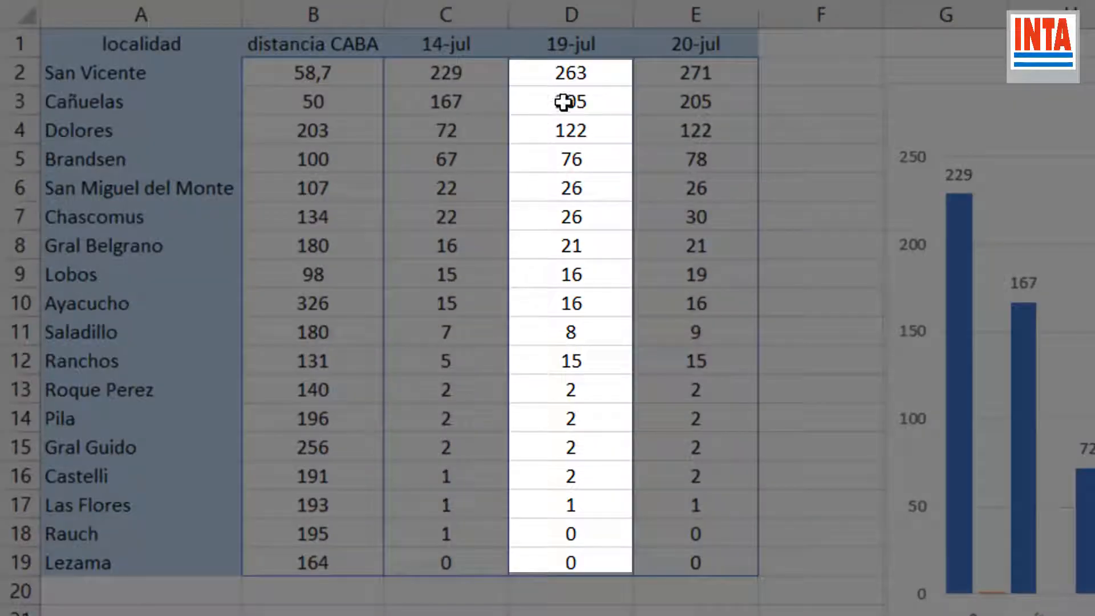
left_click_drag(562, 71, 564, 565)
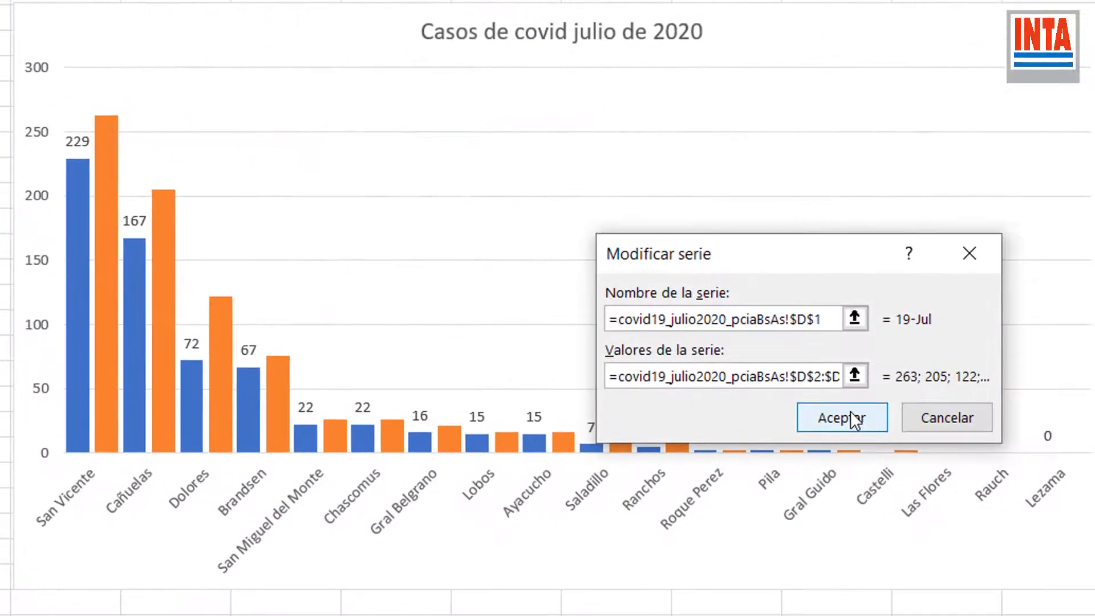
left_click(856, 421)
left_click(1011, 532)
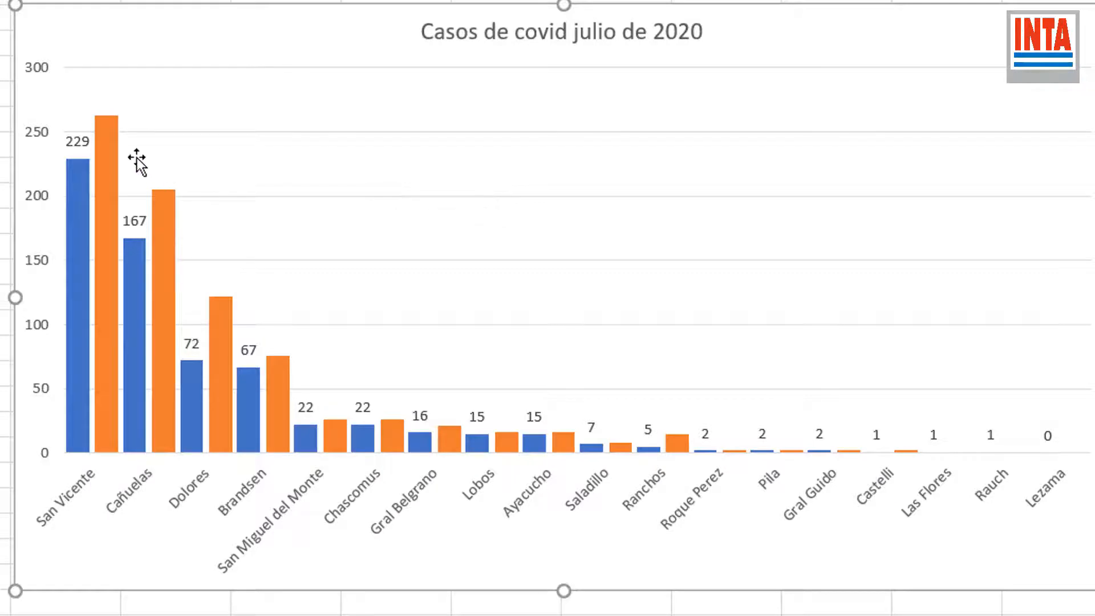
- Add data labels to the orange 19-Jul series and deselect the chart
right_click(108, 157)
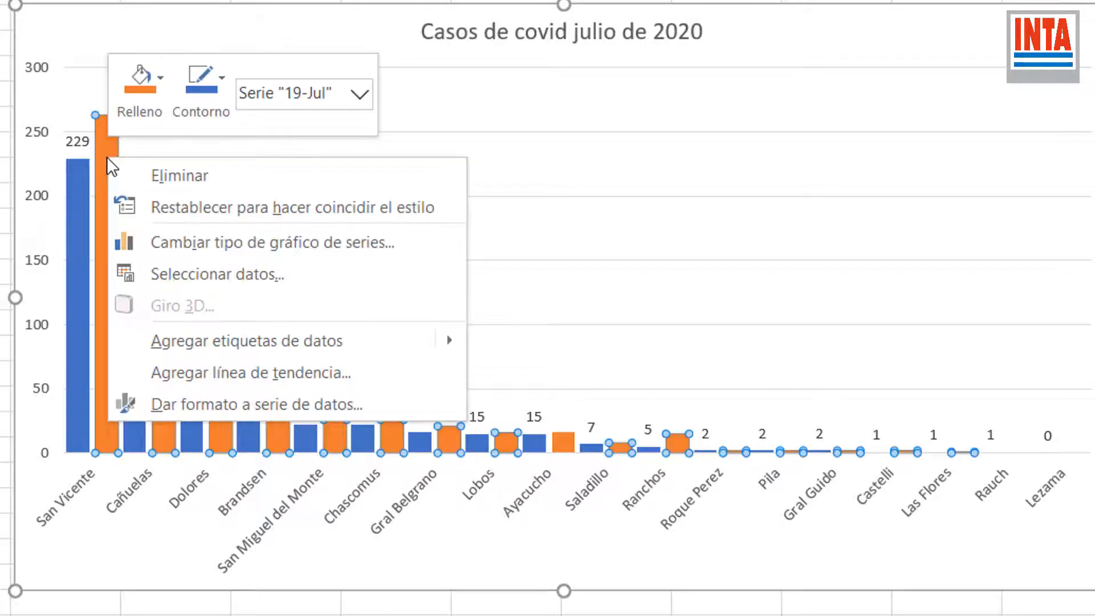
left_click(183, 339)
left_click(837, 615)
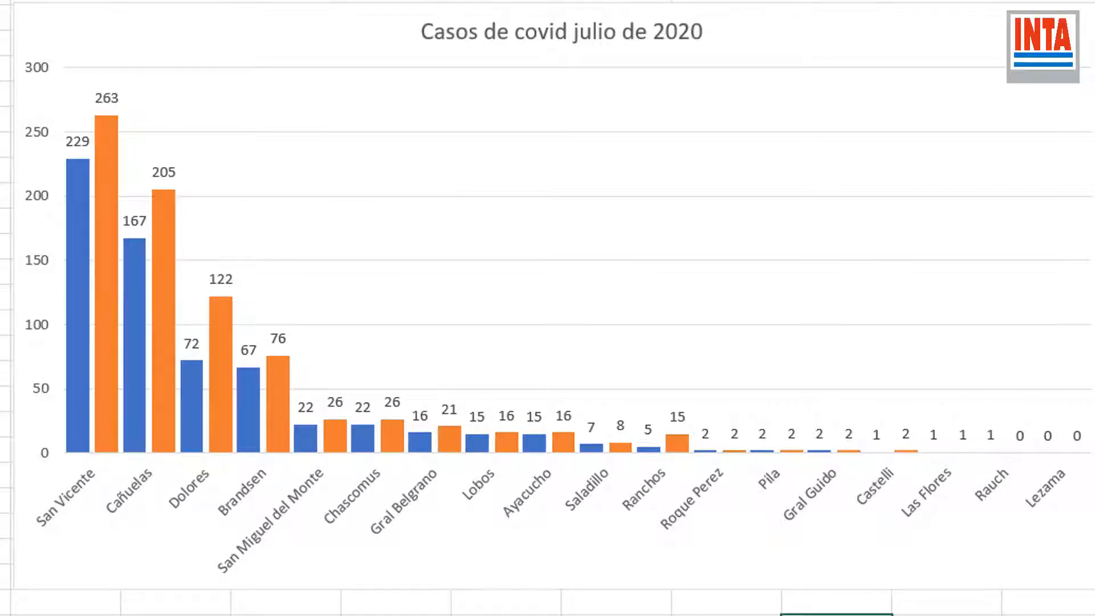
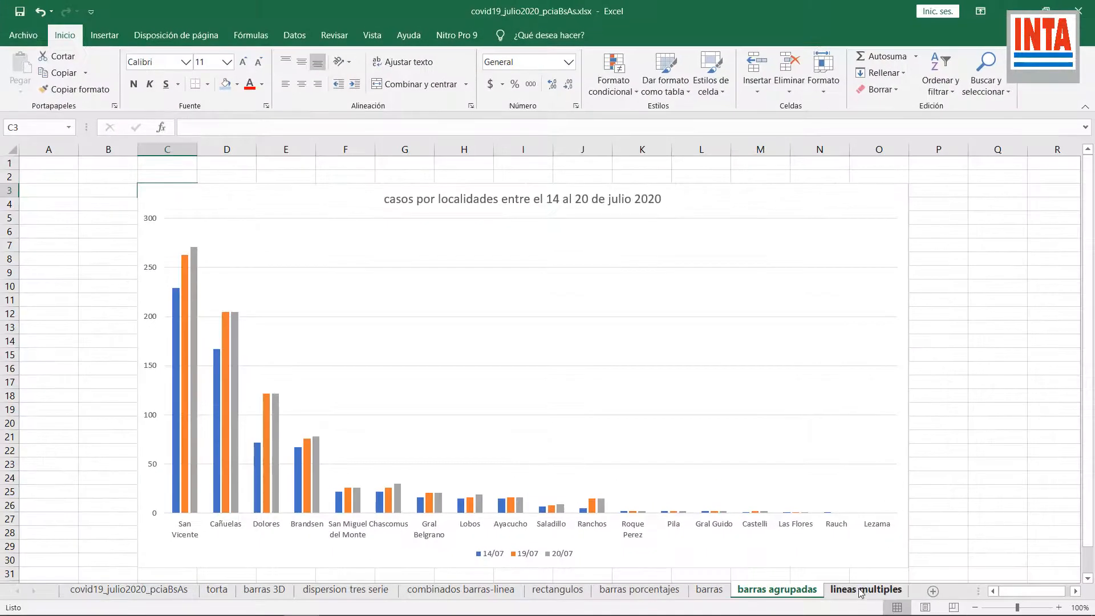
- View the lineas multiples sheet and add data labels to the distancias series of the CASOS - LOCALIDADES - DISTANCIAS bar chart
left_click(861, 589)
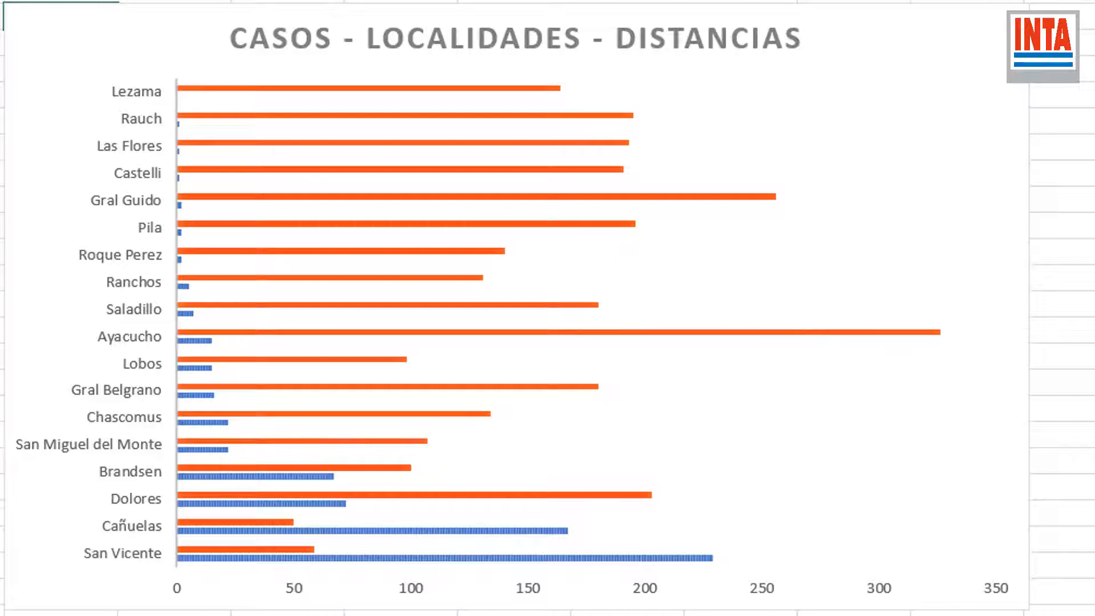
left_click(894, 331)
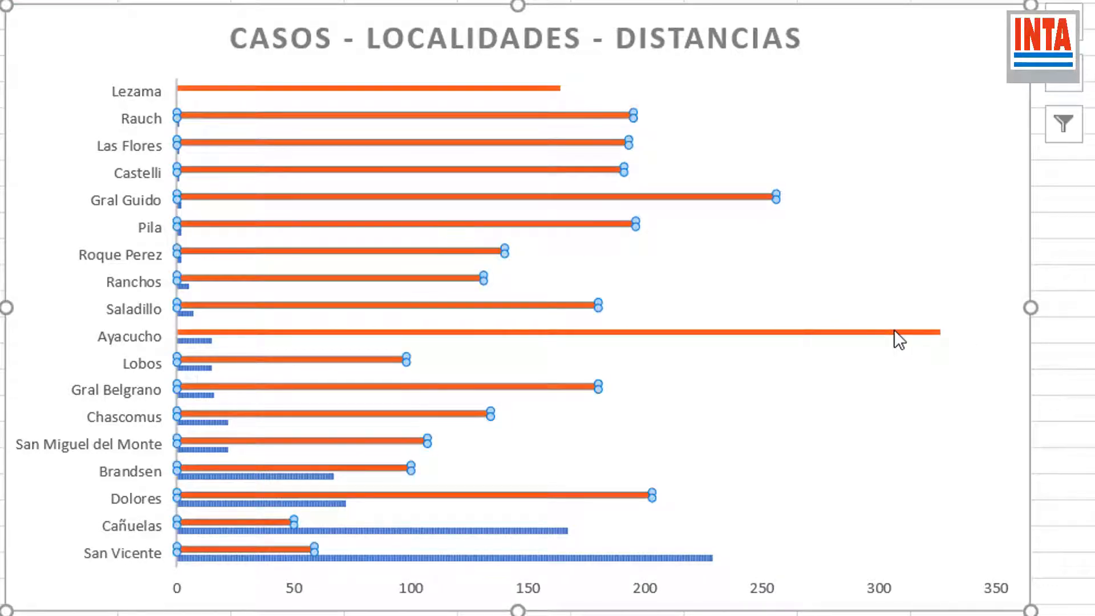
mouse_move(869, 331)
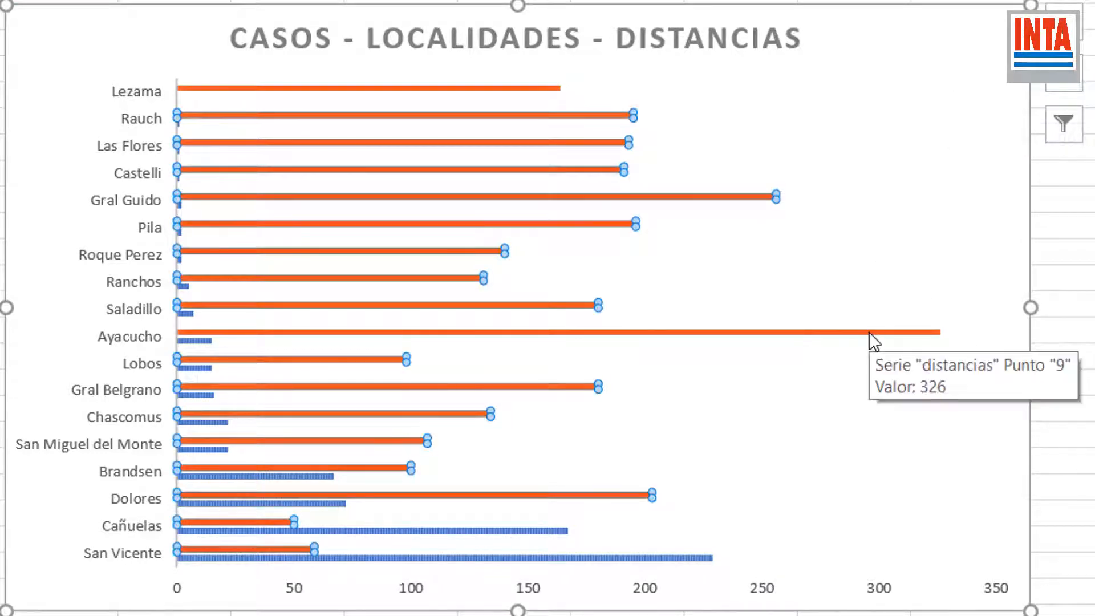
right_click(618, 226)
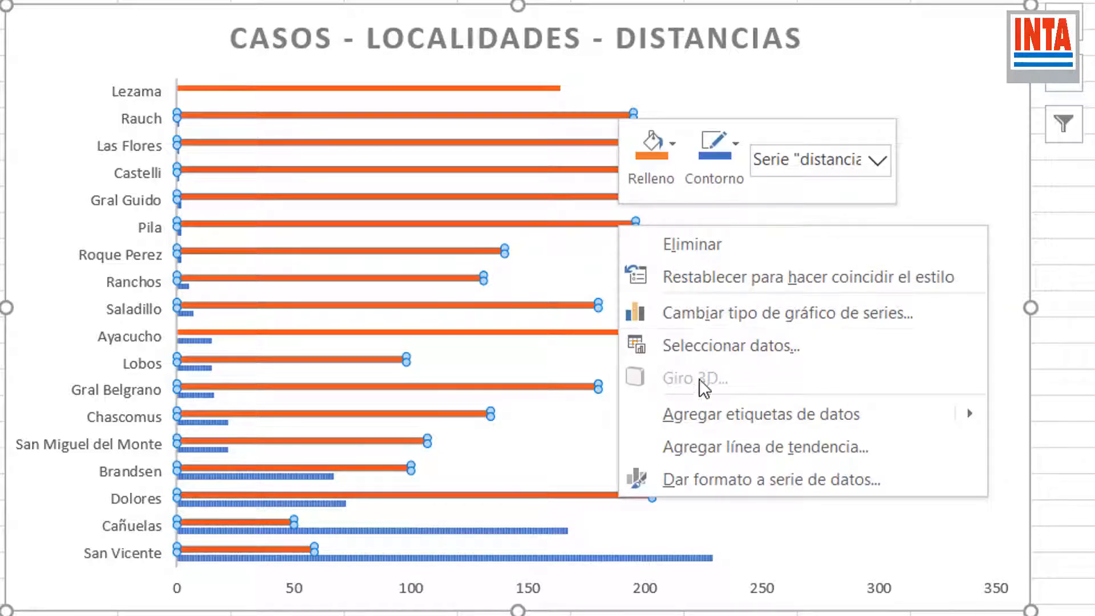
left_click(710, 414)
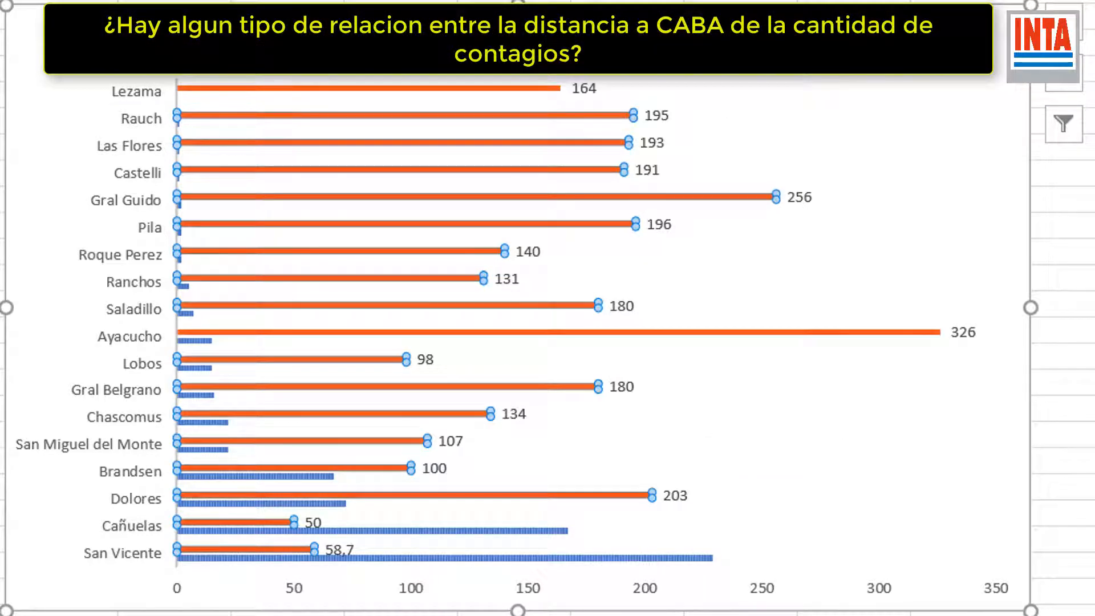
- Add data labels to the blue cases series of the CASOS - LOCALIDADES - DISTANCIAS bar chart
left_click(536, 534)
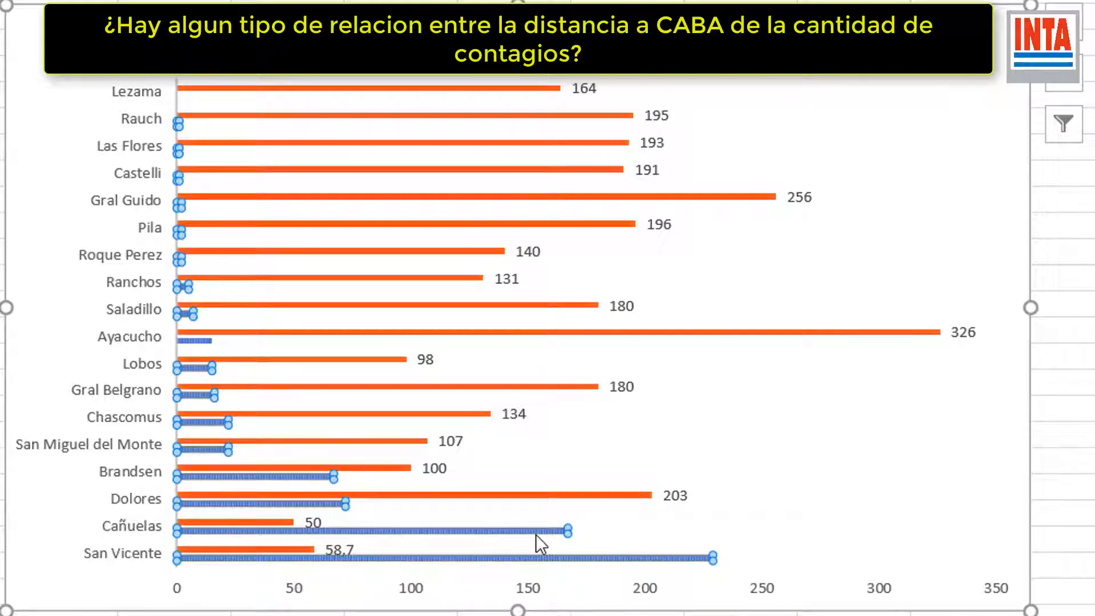
right_click(535, 532)
left_click(656, 615)
left_click(655, 615)
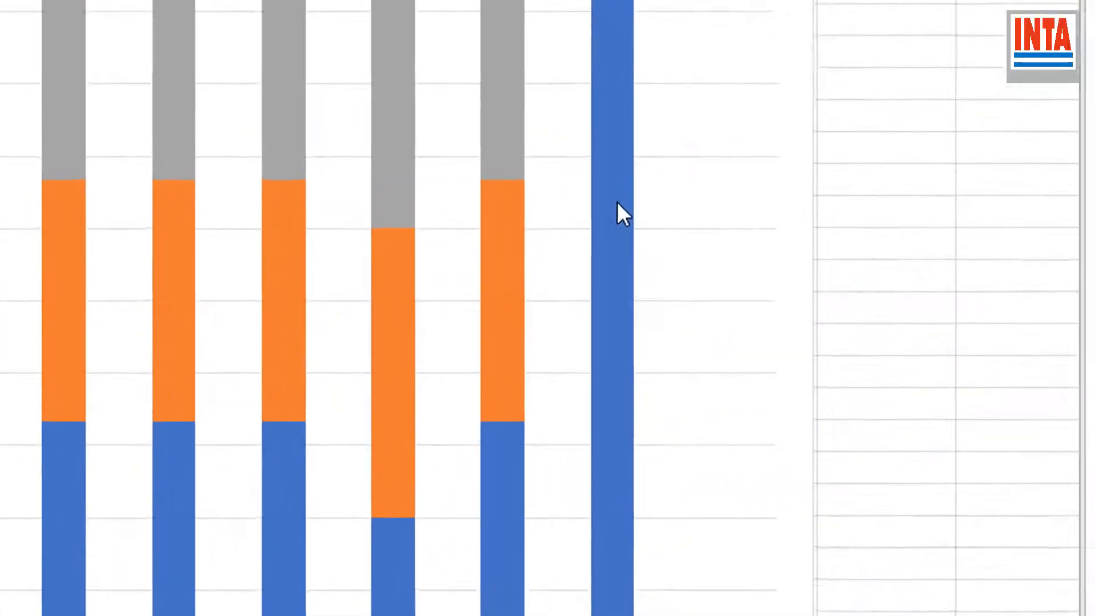
- Add data labels to the 14-jul series of the 100% stacked column chart and deselect the chart
right_click(1054, 217)
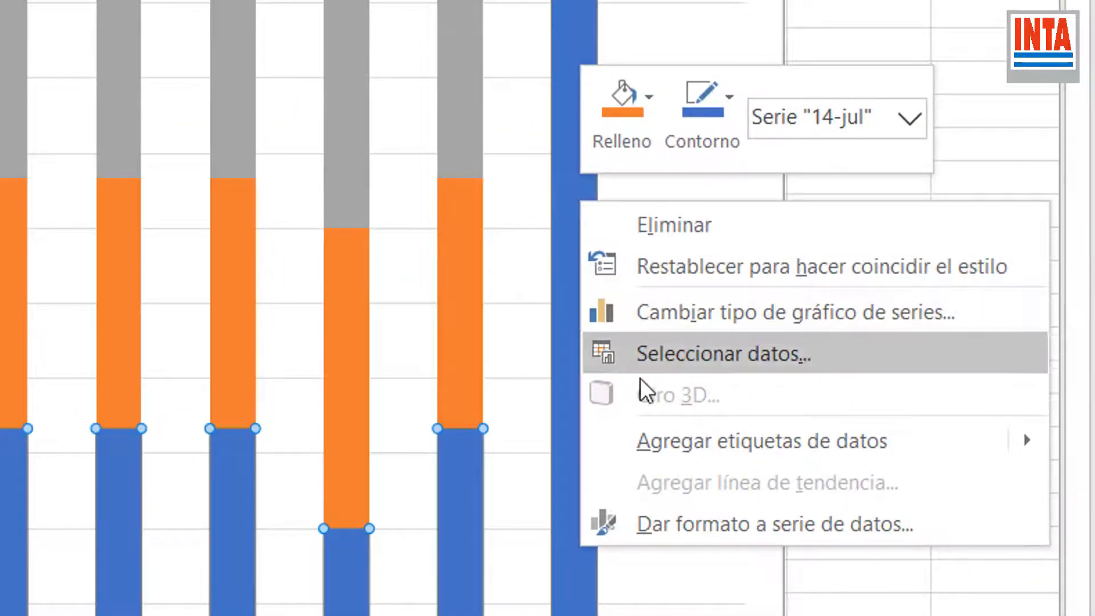
left_click(655, 440)
left_click(957, 467)
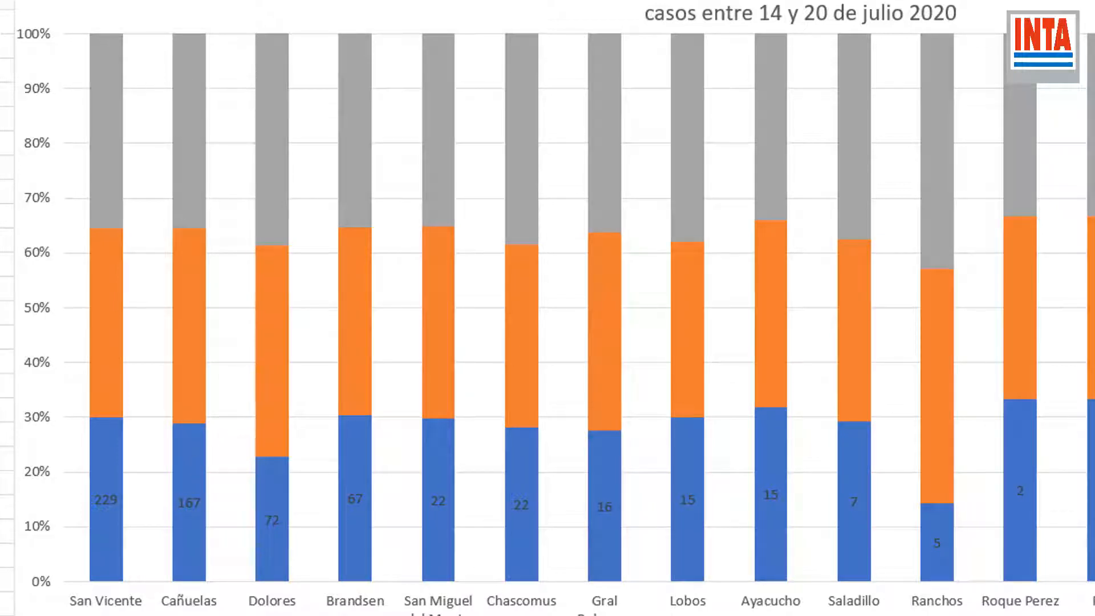
- Add data labels to the orange 19-jul and grey 20-jul series of the 100% stacked column chart
right_click(194, 357)
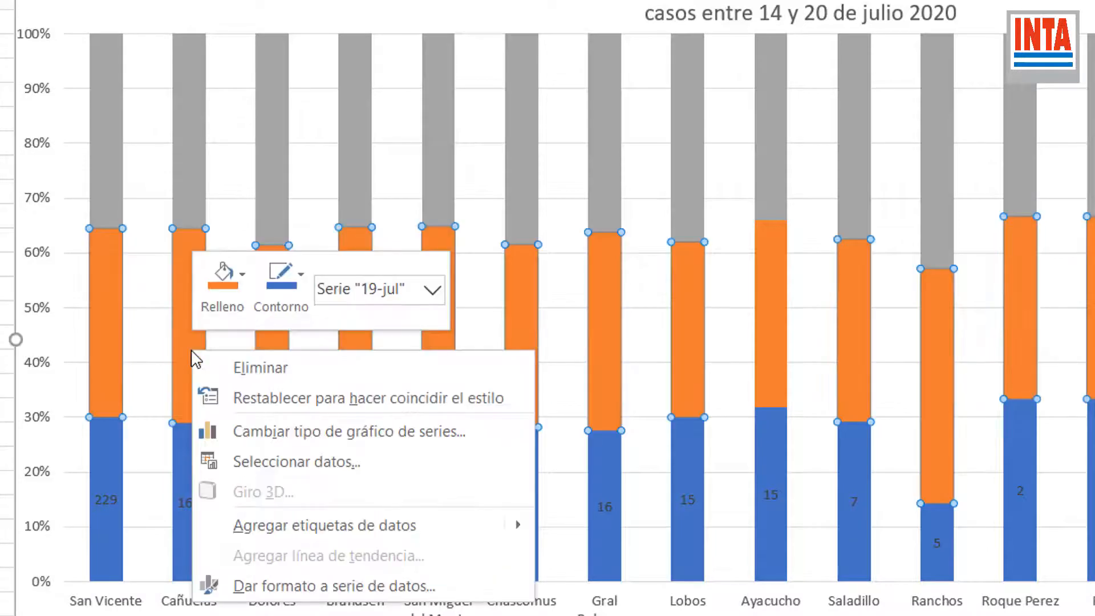
left_click(288, 525)
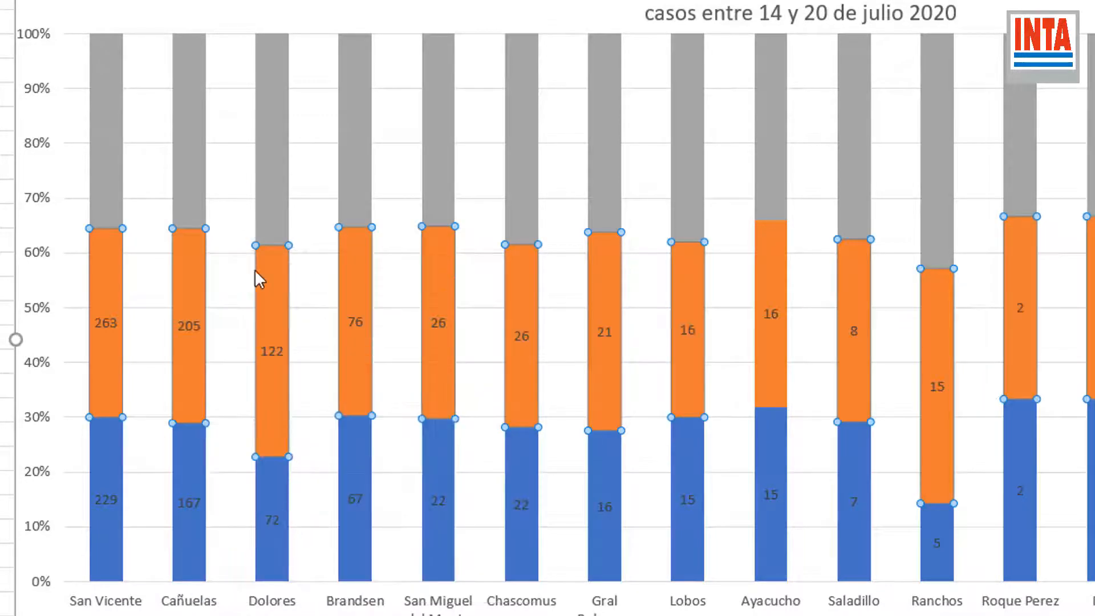
right_click(188, 166)
left_click(277, 337)
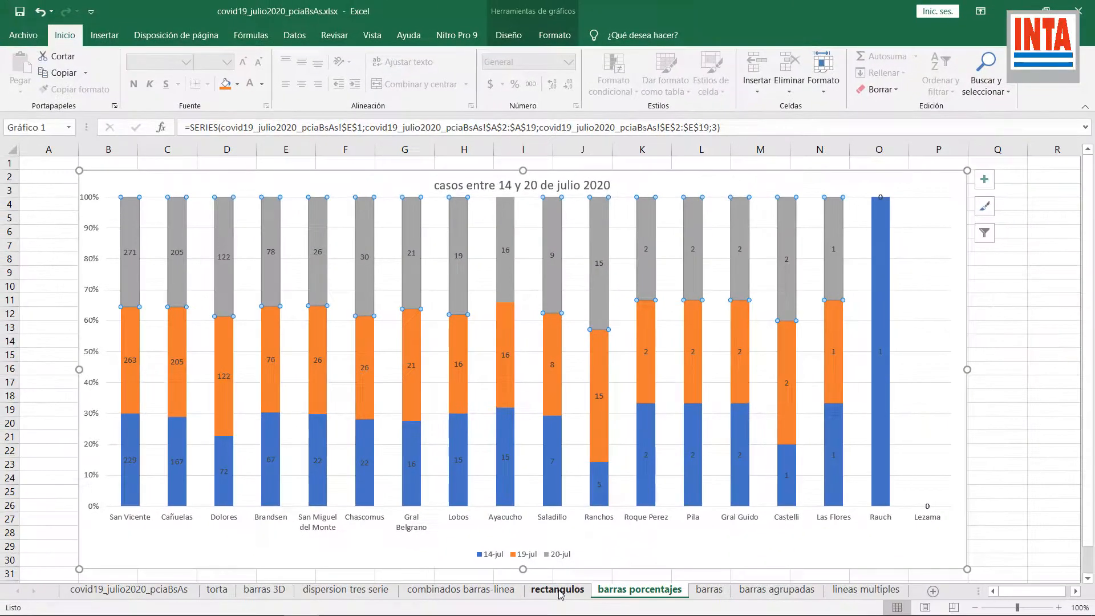
- Examine the treemap on the rectangulos sheet and the combined column and line chart on the combinados barras-linea sheet
left_click(557, 590)
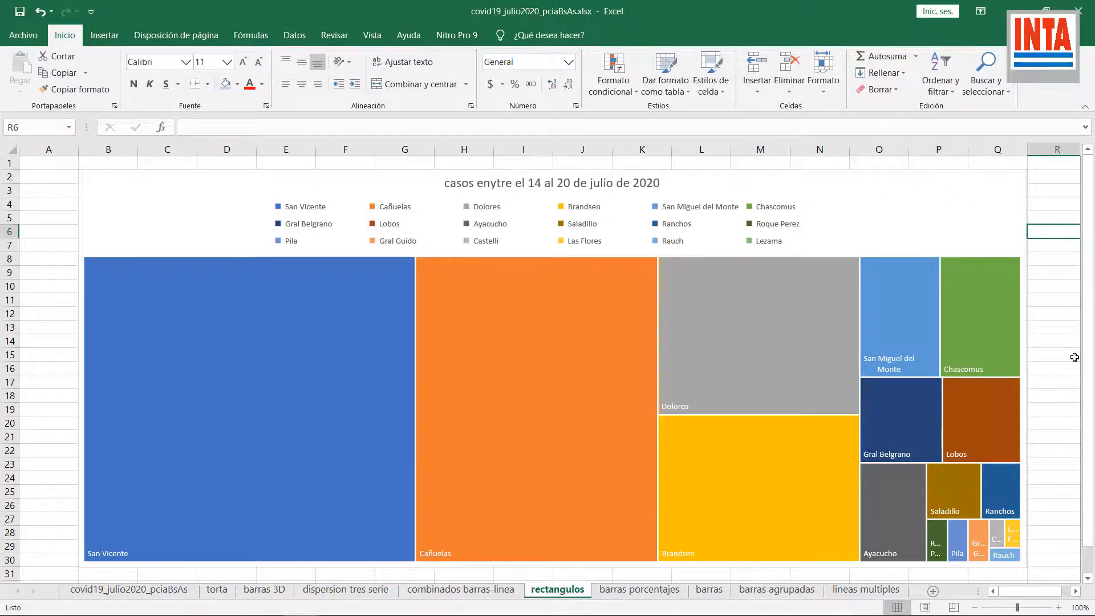
right_click(239, 314)
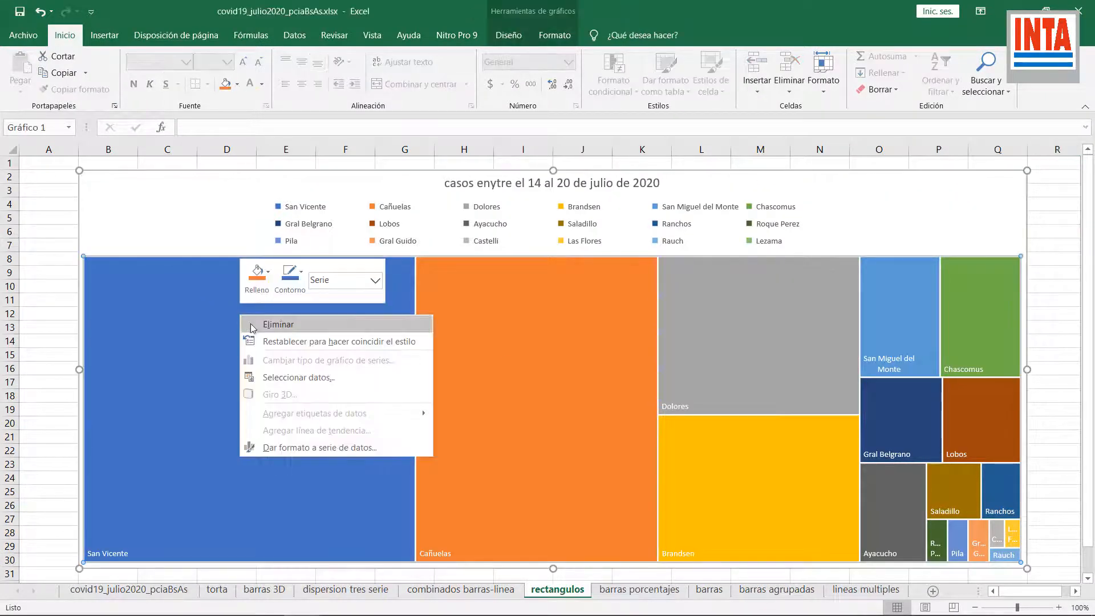
key("Escape")
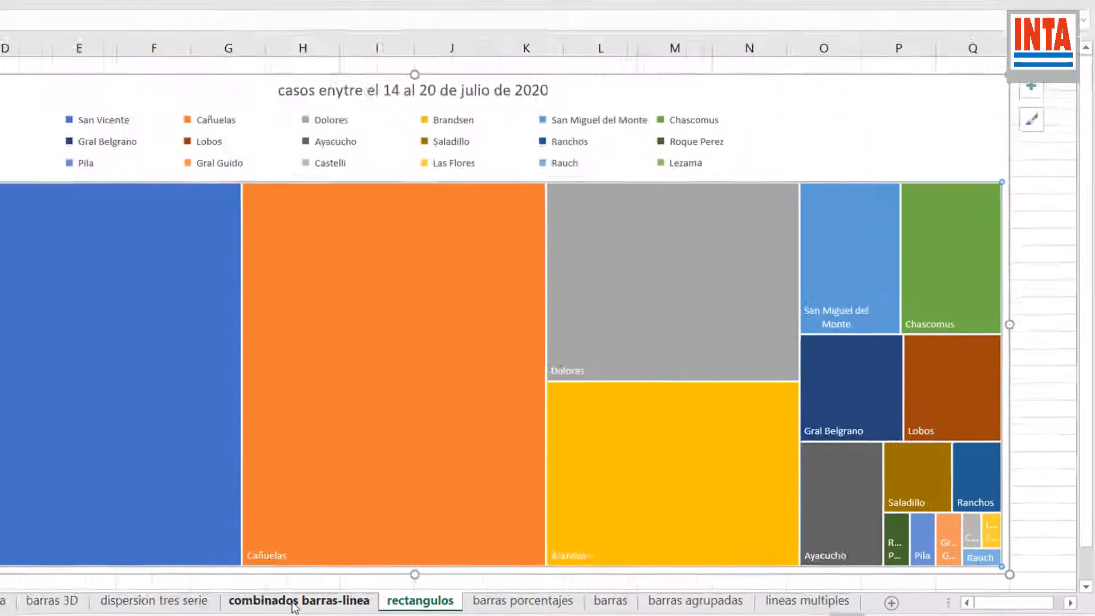
left_click(458, 591)
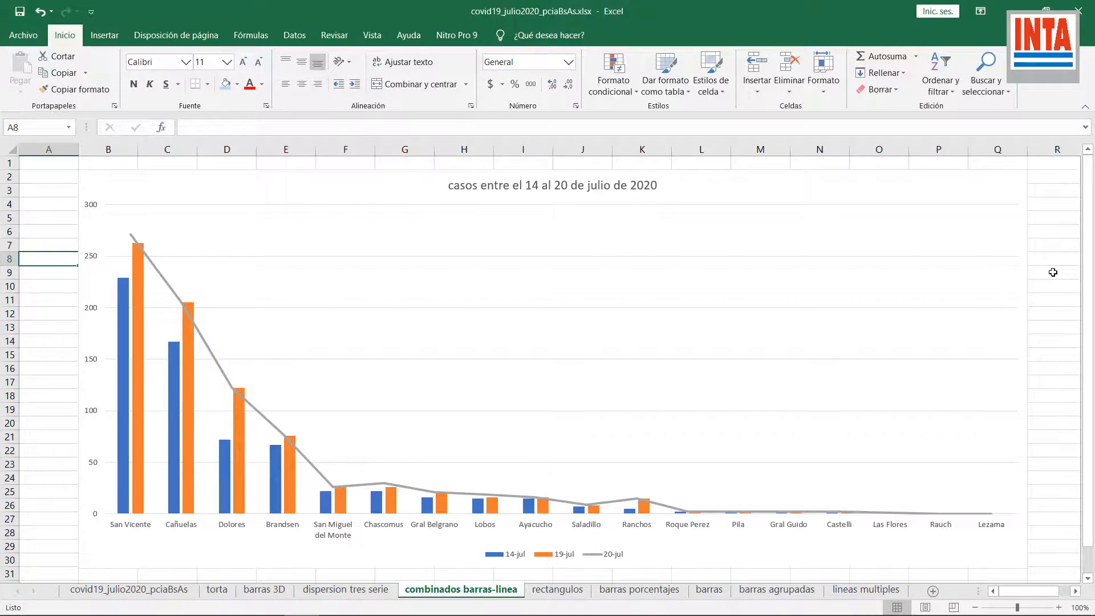
key("ctrl+Page_Up")
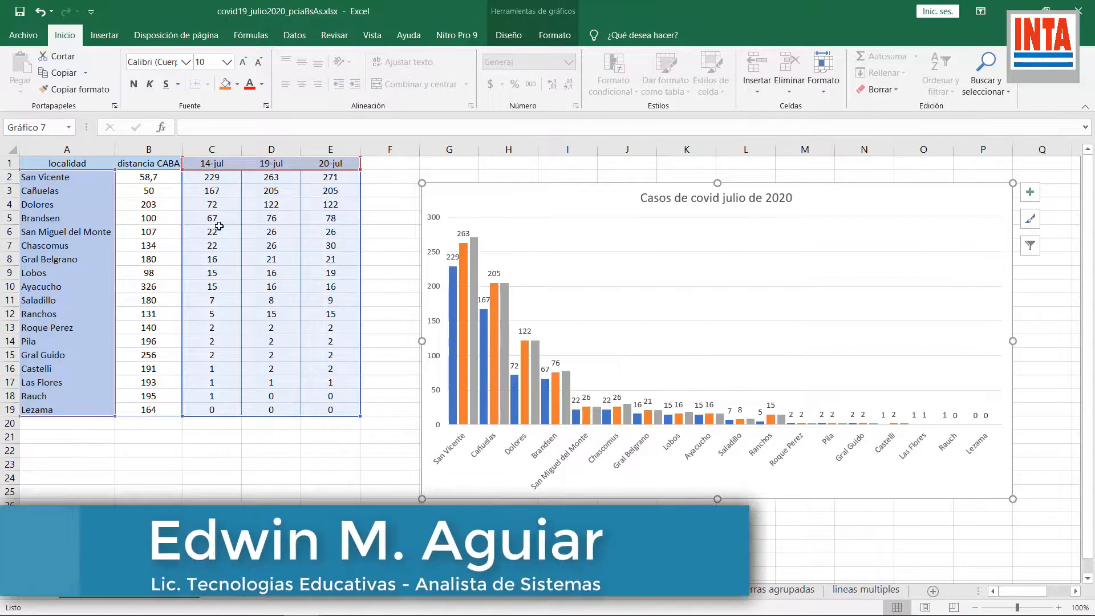
- Display the chart types available for insertion on the data sheet
left_click(104, 38)
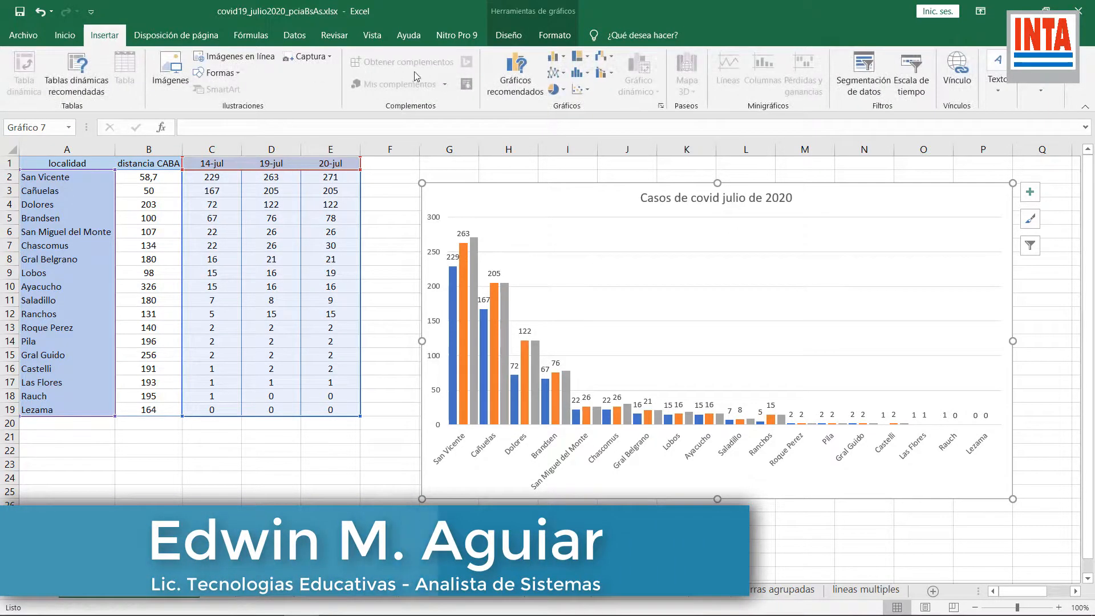